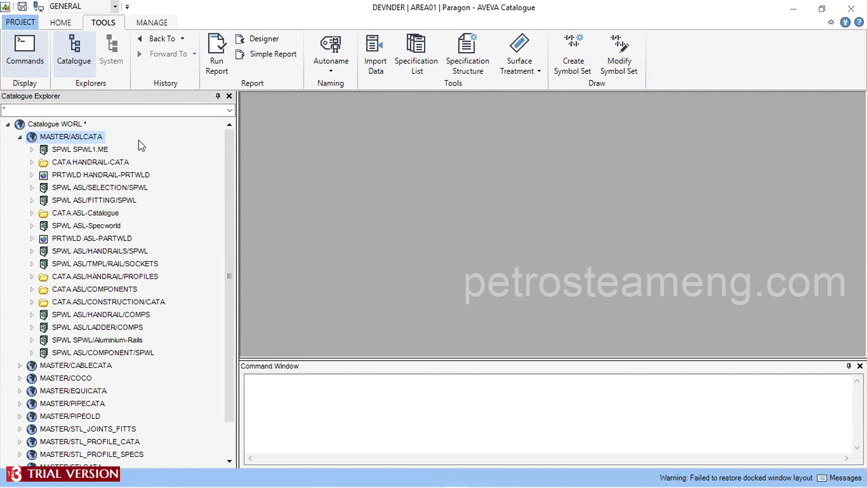
- Switch to the PIPING discipline and create a catalogue named CATA-DEV with purpose PIPE under MASTER/ASLCATA
{"action": "left_click", "coordinate": [96, 12]}
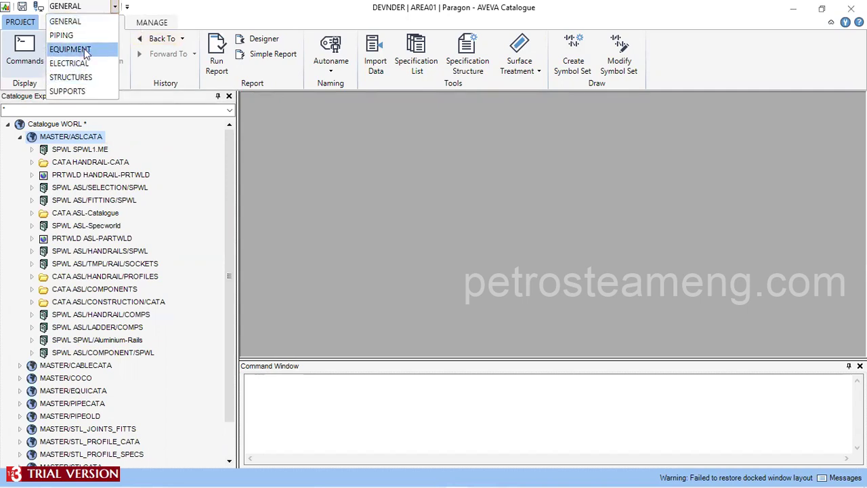
{"action": "left_click", "coordinate": [88, 35]}
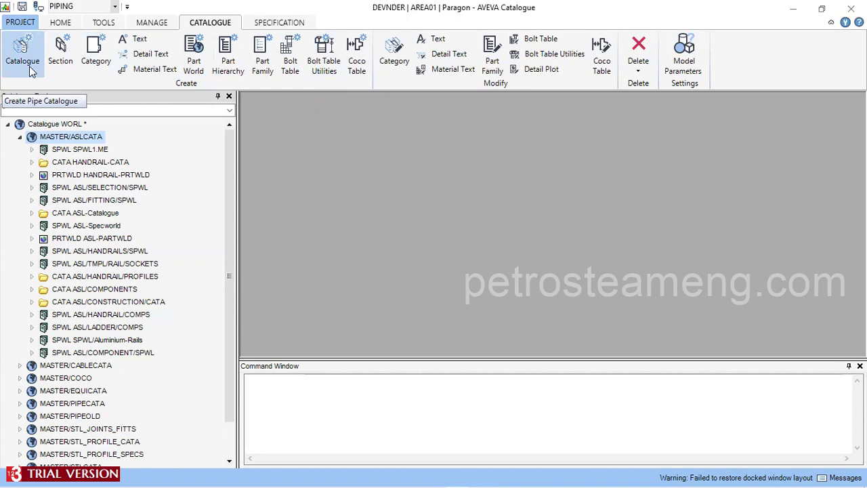
{"action": "mouse_move", "coordinate": [737, 482]}
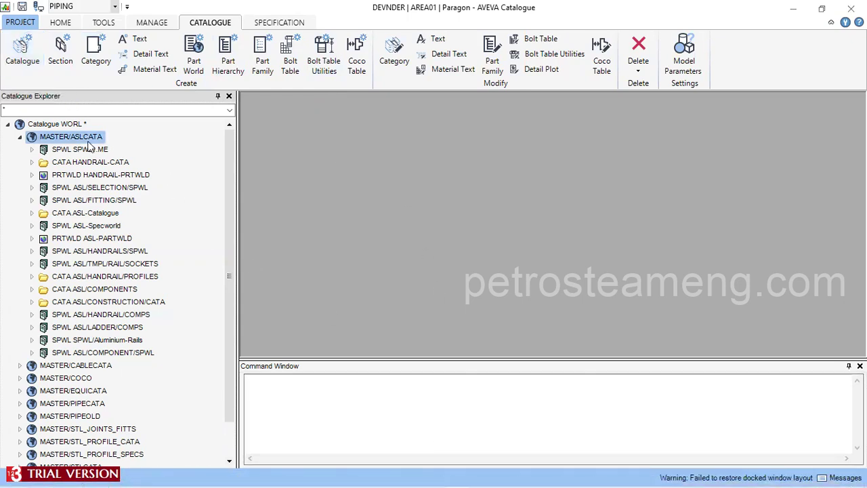
{"action": "left_click", "coordinate": [22, 60]}
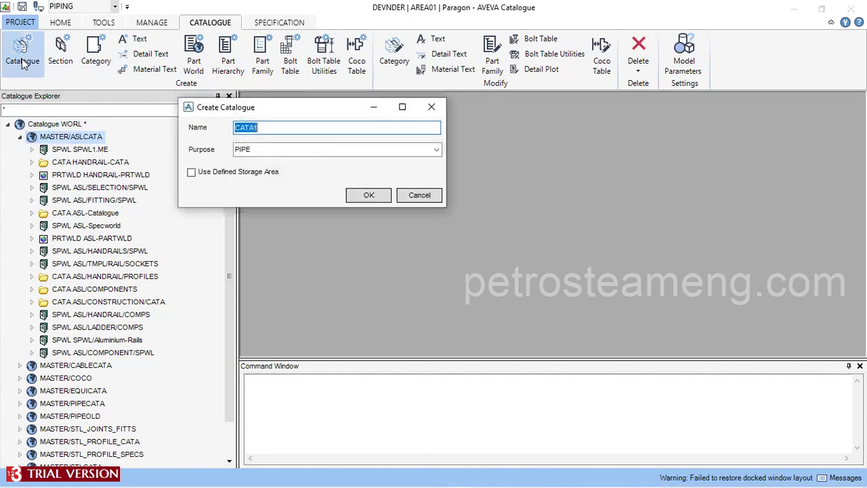
{"action": "left_click", "coordinate": [289, 129]}
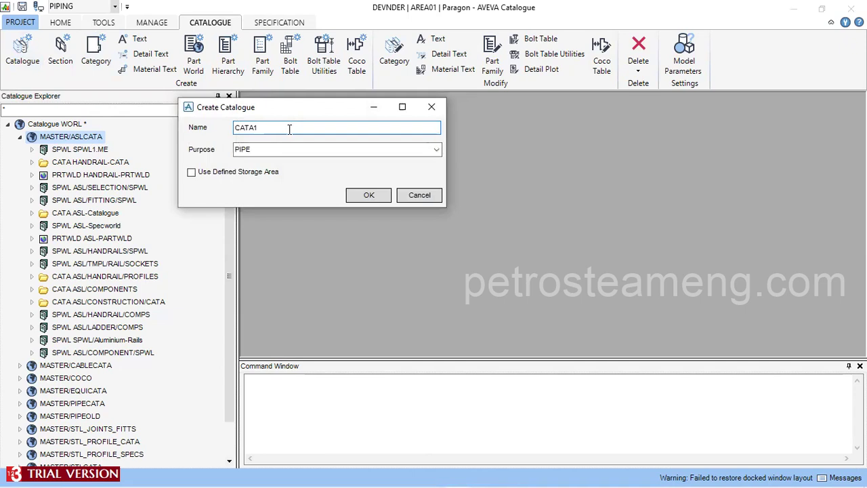
{"action": "key", "text": "BackSpace"}
{"action": "type", "text": "-DEV"}
{"action": "left_click", "coordinate": [363, 196]}
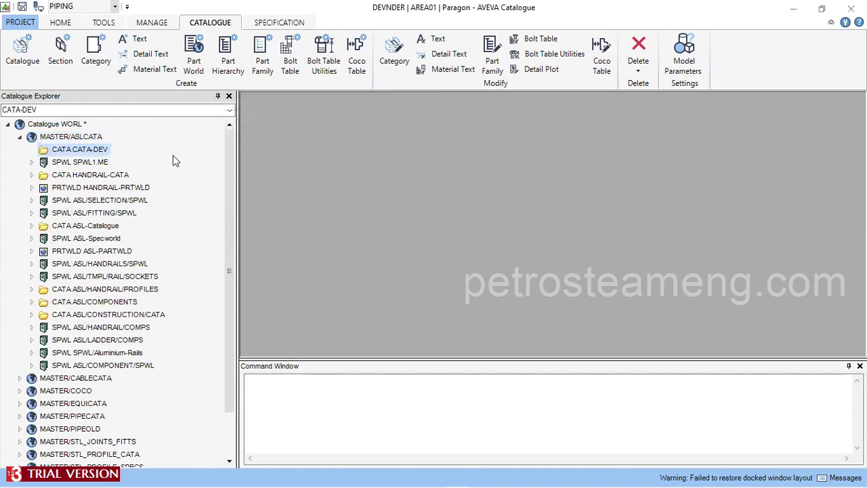
- Create section CATA-DEV.SECT and category CATA-DEV.SECT.CATE with purpose PIPE, and move the category's model view clear of the explorer
{"action": "left_click", "coordinate": [61, 60]}
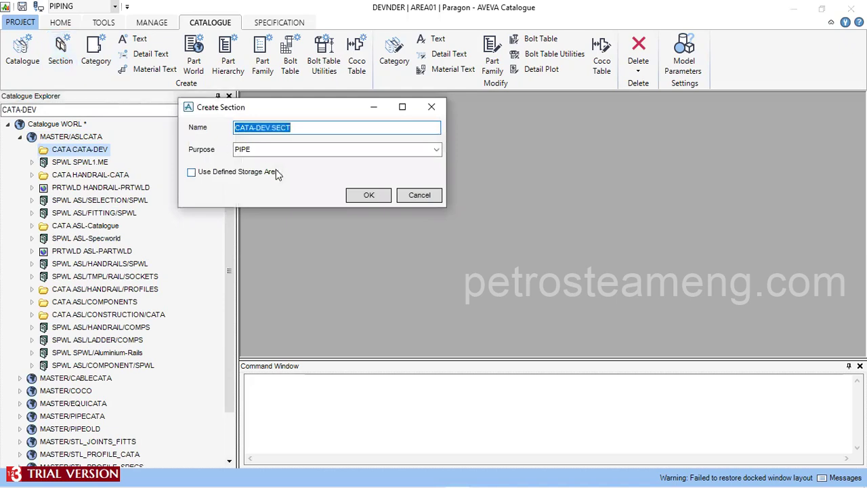
{"action": "left_click", "coordinate": [357, 196]}
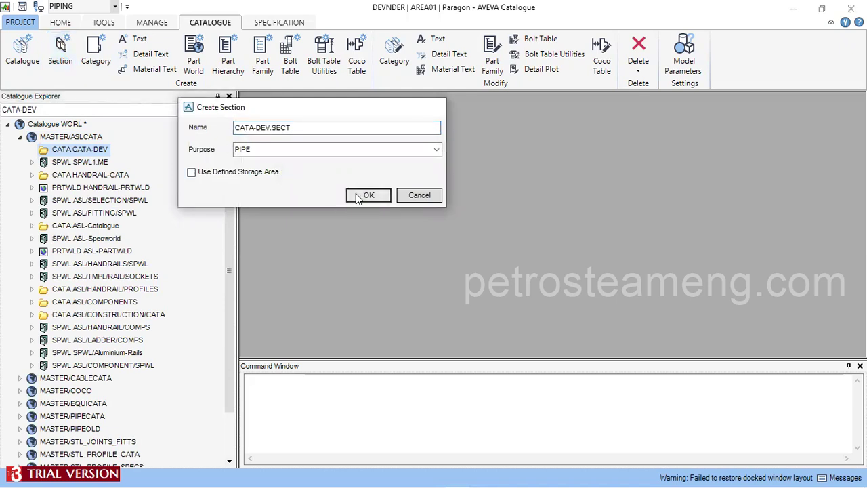
{"action": "left_click", "coordinate": [96, 64]}
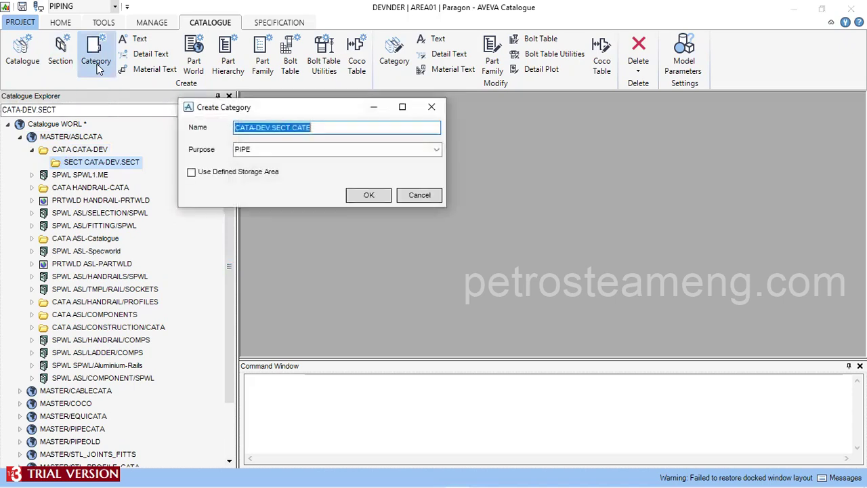
{"action": "left_click", "coordinate": [360, 196]}
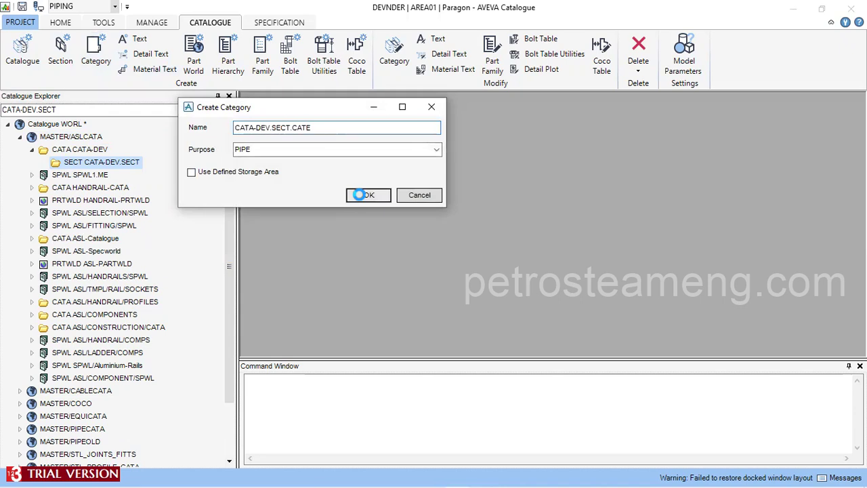
{"action": "left_click", "coordinate": [361, 196]}
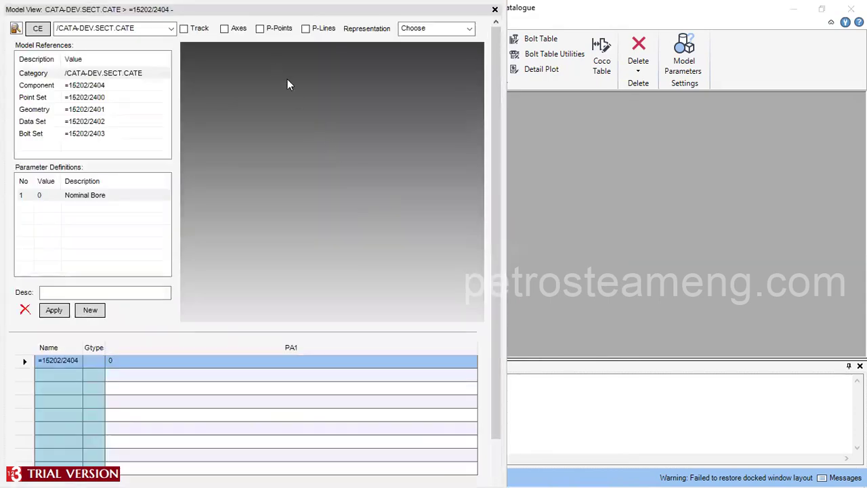
{"action": "left_click_drag", "start_coordinate": [238, 12], "coordinate": [552, 28]}
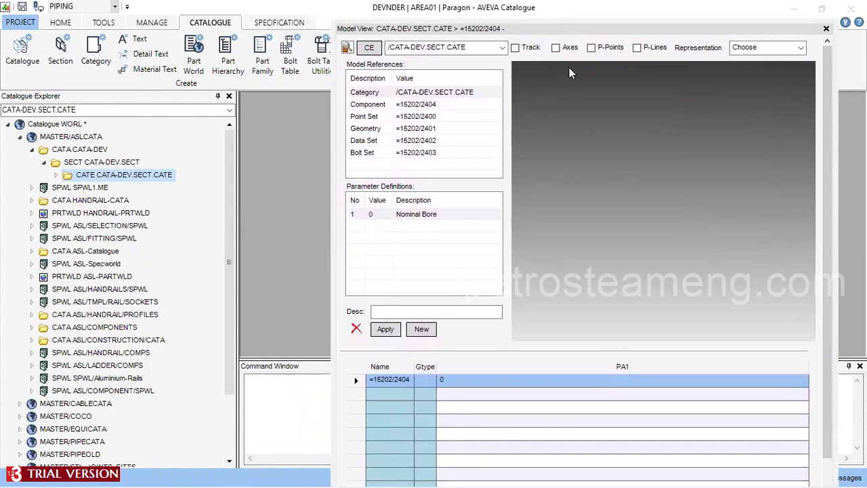
{"action": "mouse_move", "coordinate": [714, 470]}
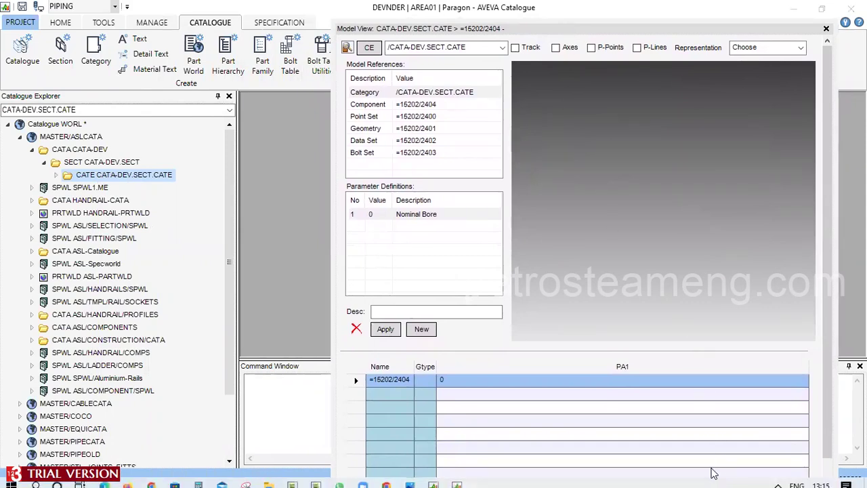
{"action": "left_click", "coordinate": [777, 478]}
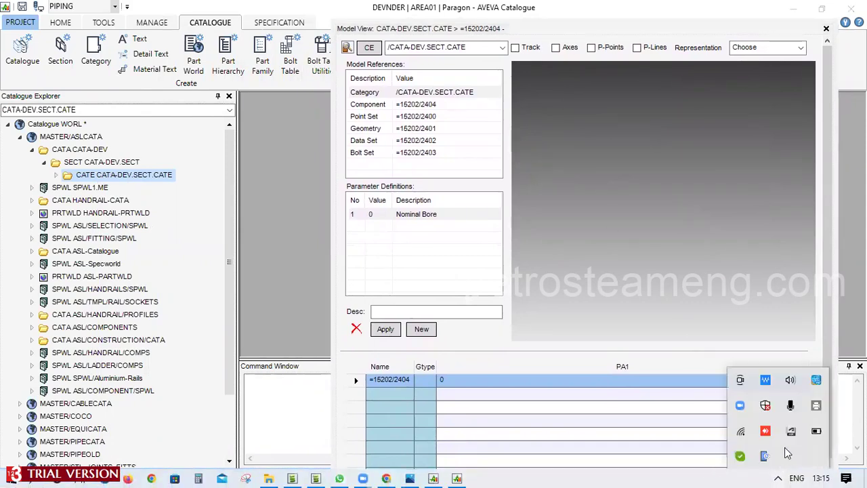
{"action": "left_click", "coordinate": [743, 432]}
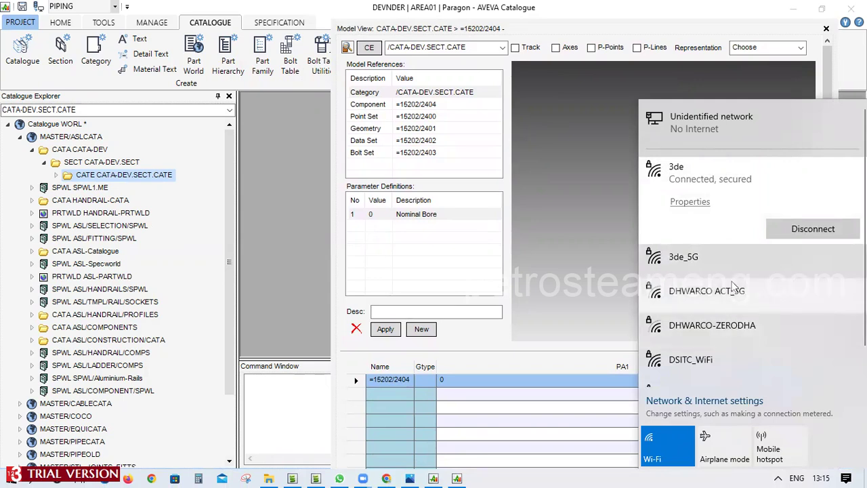
{"action": "scroll", "coordinate": [729, 294], "scroll_direction": "down", "scroll_amount": 2}
{"action": "scroll", "coordinate": [729, 293], "scroll_direction": "down", "scroll_amount": 4}
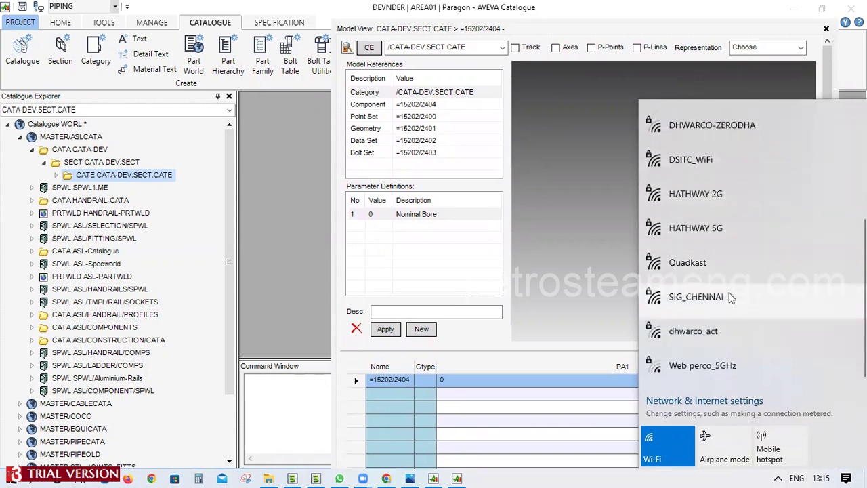
{"action": "scroll", "coordinate": [730, 296], "scroll_direction": "up", "scroll_amount": 6}
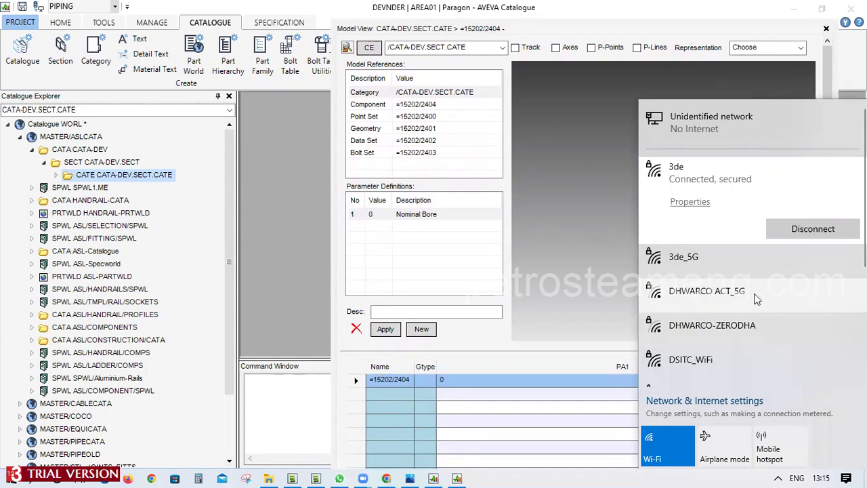
{"action": "left_click", "coordinate": [591, 212]}
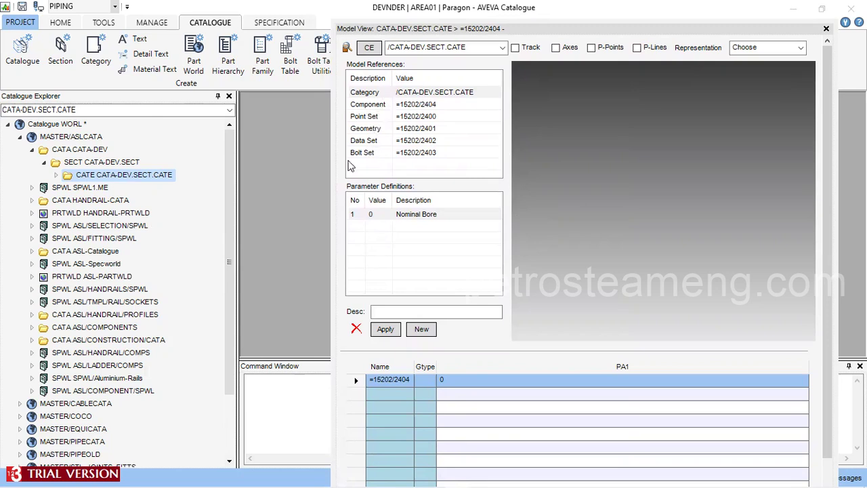
- Expand category CATA-DEV.SECT.CATE to show its members, and navigate to specification /A150 by command
{"action": "left_click", "coordinate": [56, 175]}
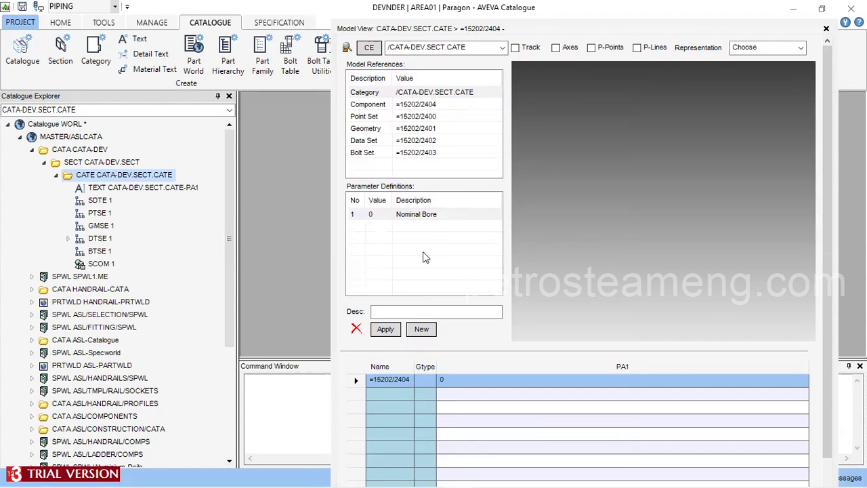
{"action": "left_click", "coordinate": [280, 442]}
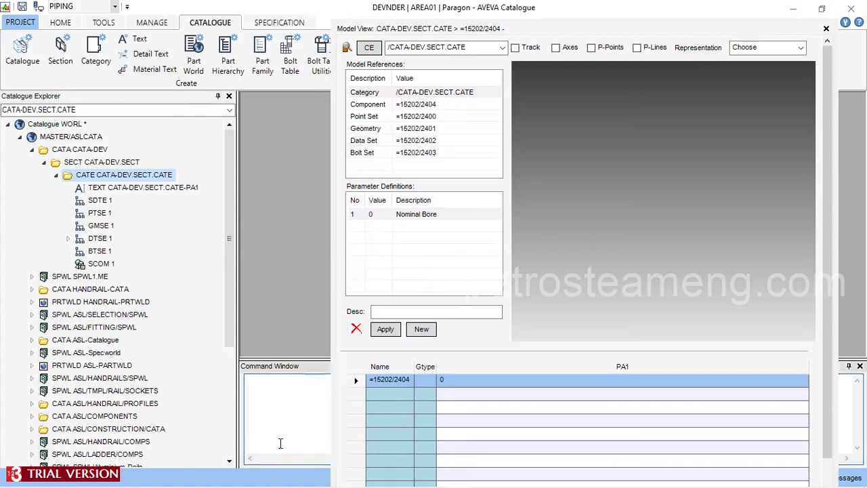
{"action": "type", "text": "/A150"}
{"action": "key", "text": "Return"}
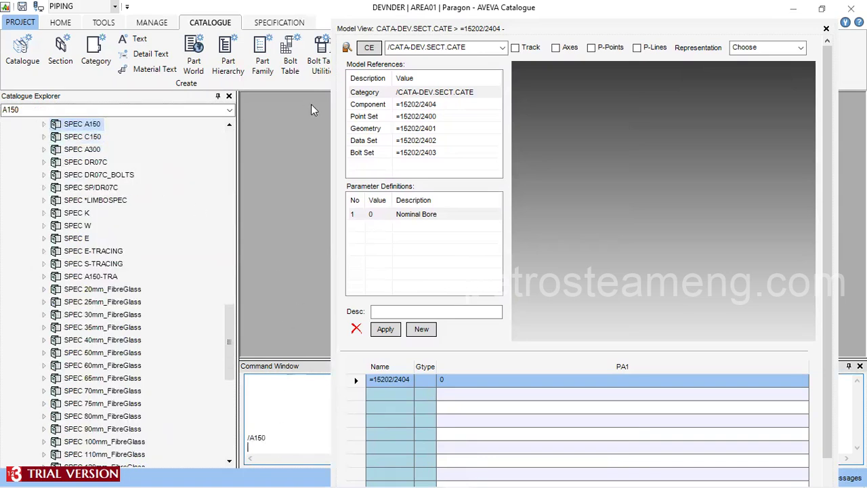
- Open specification A150 for modification and arrange its window so that the explorer and the category's model view remain accessible
{"action": "left_click", "coordinate": [274, 23]}
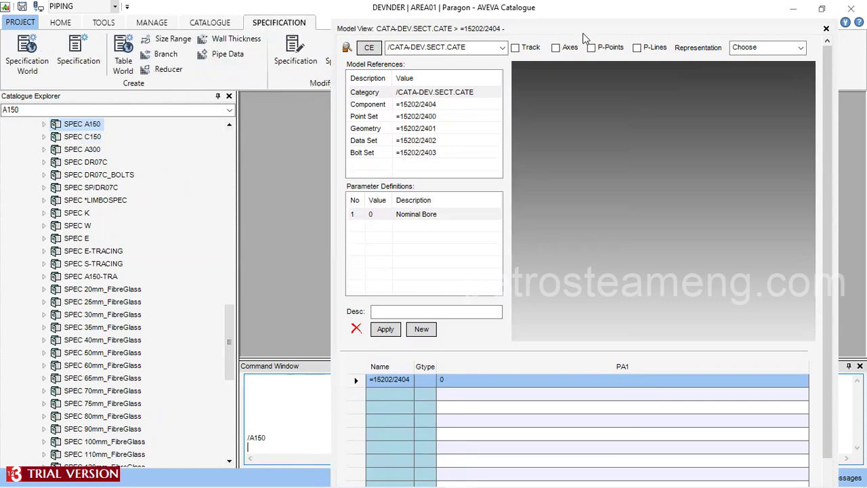
{"action": "left_click", "coordinate": [565, 68]}
{"action": "left_click_drag", "start_coordinate": [592, 28], "coordinate": [474, 191]}
{"action": "left_click", "coordinate": [344, 68]}
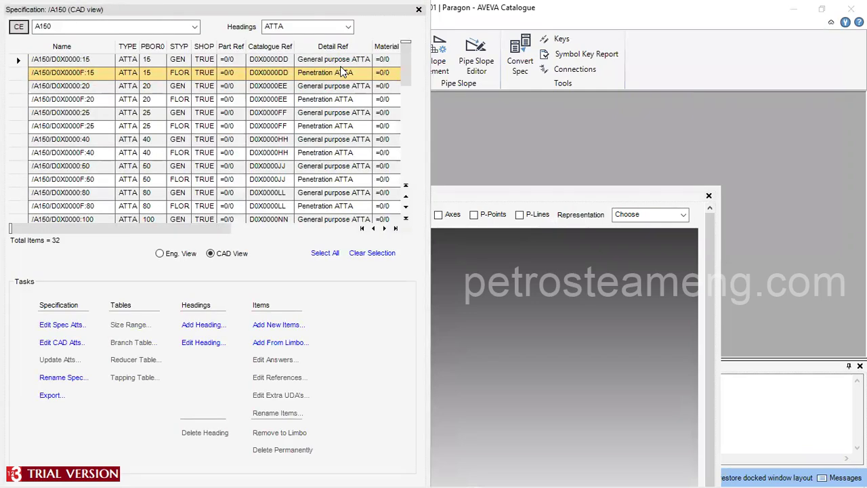
{"action": "left_click_drag", "start_coordinate": [92, 16], "coordinate": [476, 89]}
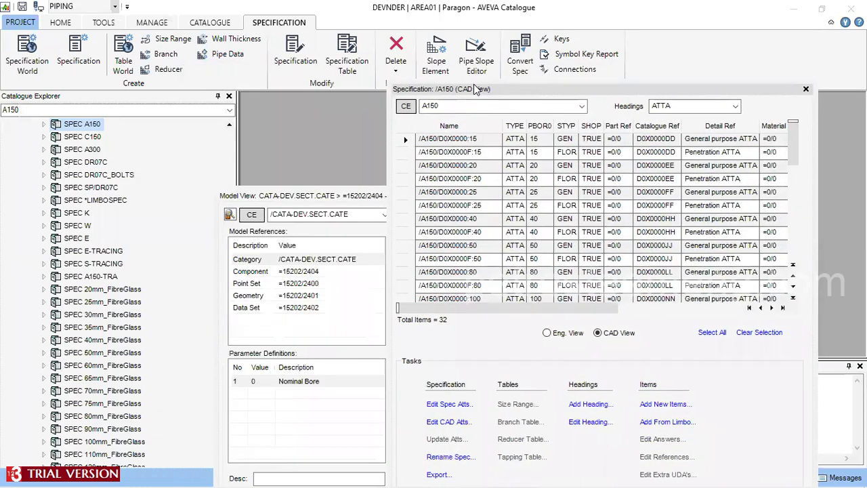
- List the specification's ELBO items and navigate from the 100 bore EA elbow to its catalogue component AAEA200NN
{"action": "left_click", "coordinate": [528, 206]}
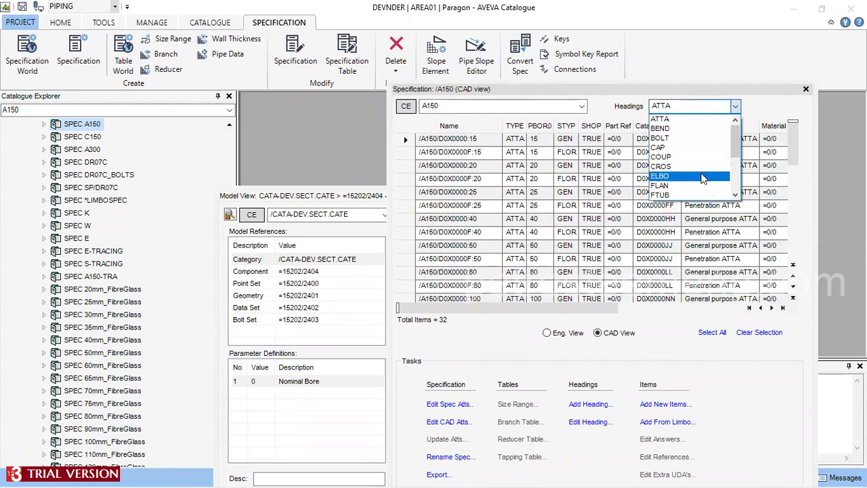
{"action": "left_click", "coordinate": [704, 176]}
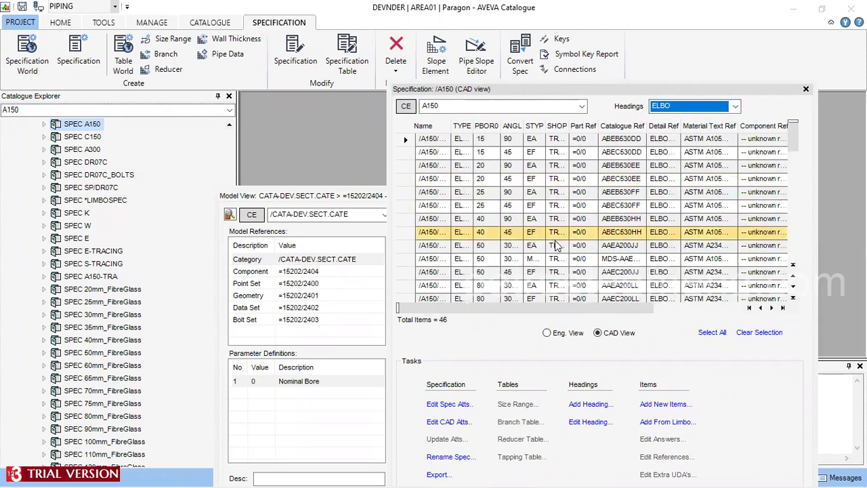
{"action": "left_click", "coordinate": [433, 259]}
{"action": "scroll", "coordinate": [435, 250], "scroll_direction": "down", "scroll_amount": 3}
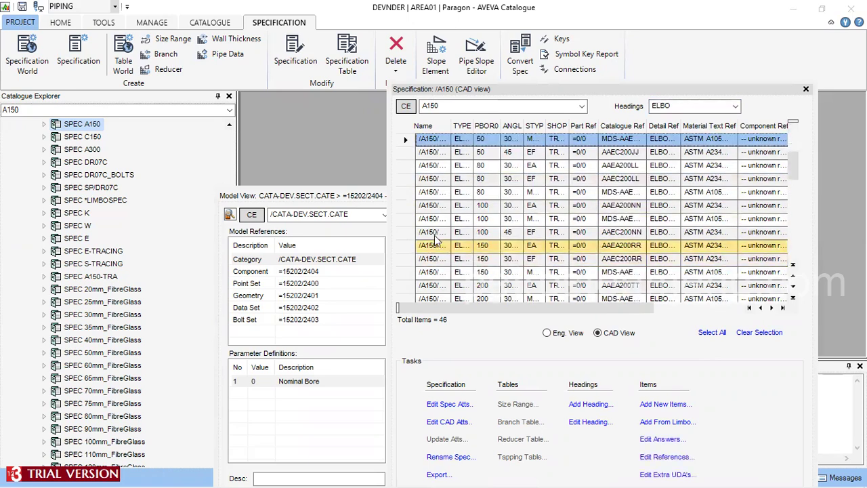
{"action": "left_click", "coordinate": [433, 207]}
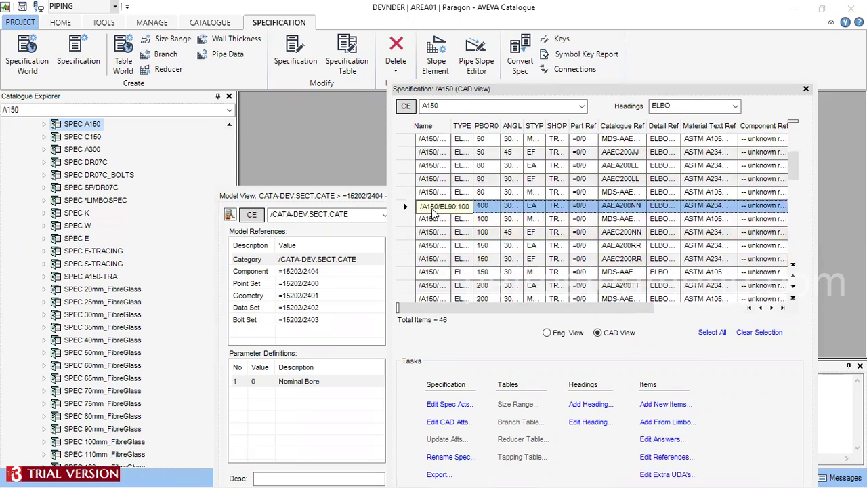
{"action": "right_click", "coordinate": [476, 212]}
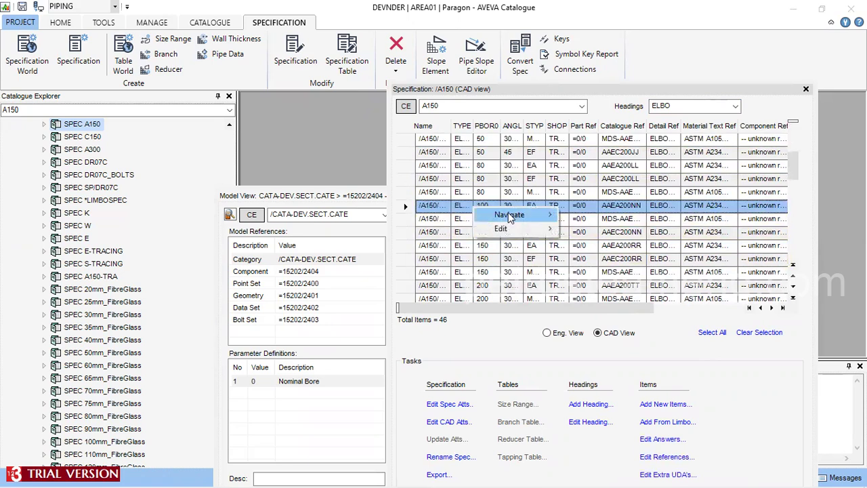
{"action": "mouse_move", "coordinate": [509, 214]}
{"action": "left_click", "coordinate": [590, 230]}
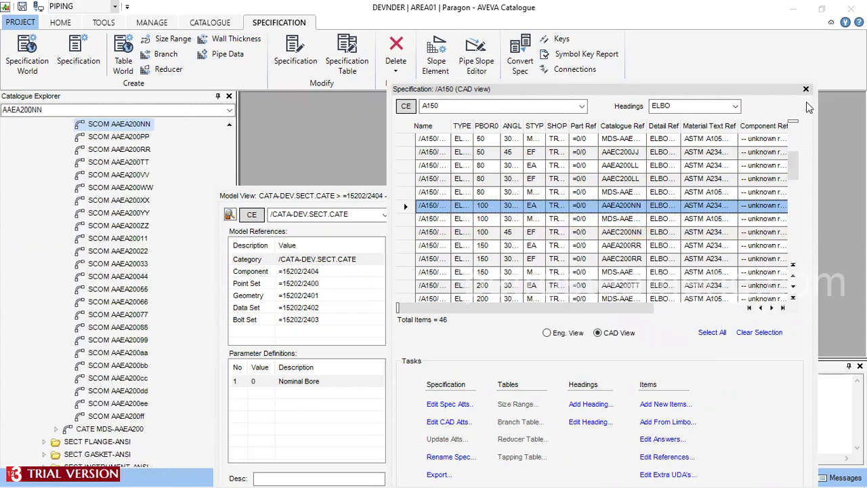
- Open the elbow's category AAEA200 for modification and arrange its model view beside the one for CATA-DEV.SECT.CATE
{"action": "left_click", "coordinate": [210, 23]}
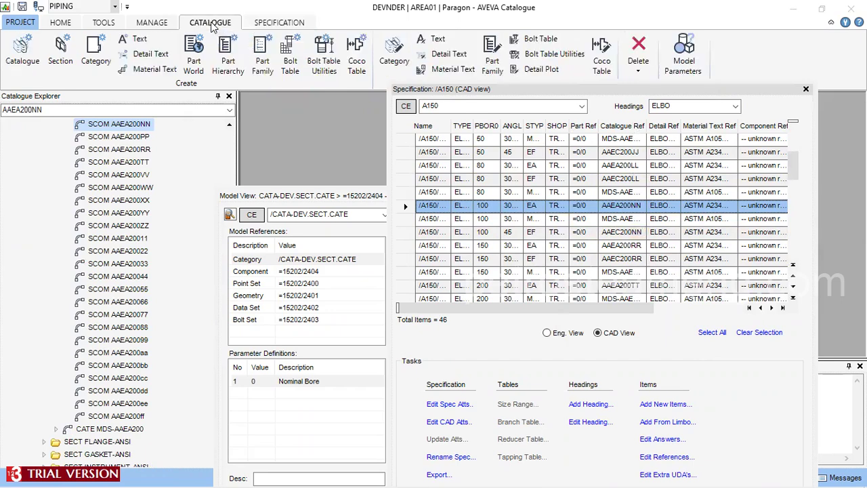
{"action": "left_click", "coordinate": [394, 61]}
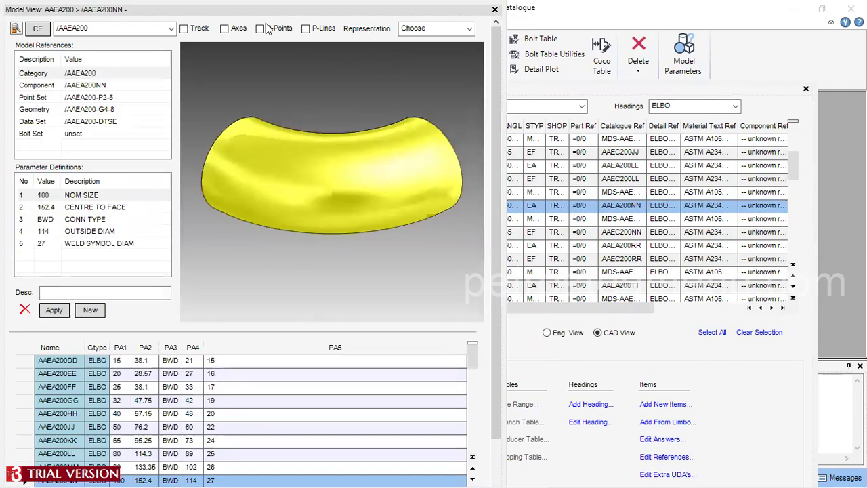
{"action": "left_click_drag", "start_coordinate": [253, 8], "coordinate": [258, 49]}
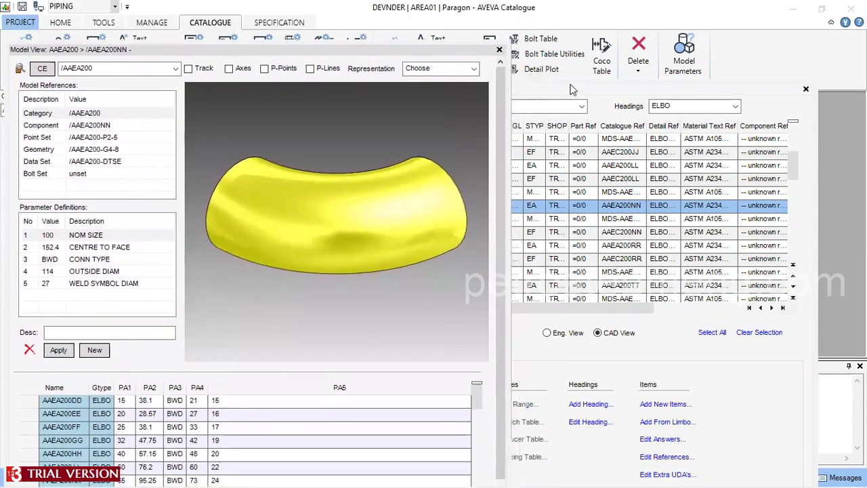
{"action": "left_click", "coordinate": [572, 92]}
{"action": "left_click_drag", "start_coordinate": [585, 88], "coordinate": [698, 232]}
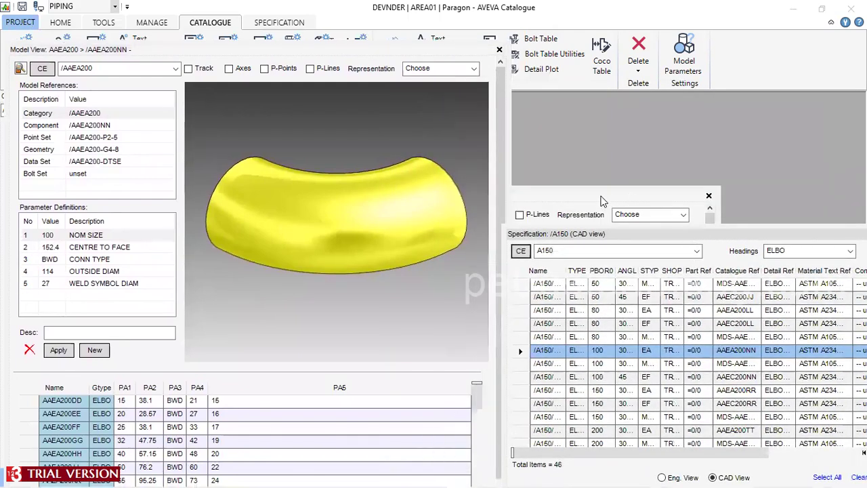
{"action": "left_click", "coordinate": [589, 196]}
{"action": "left_click_drag", "start_coordinate": [609, 195], "coordinate": [737, 42]}
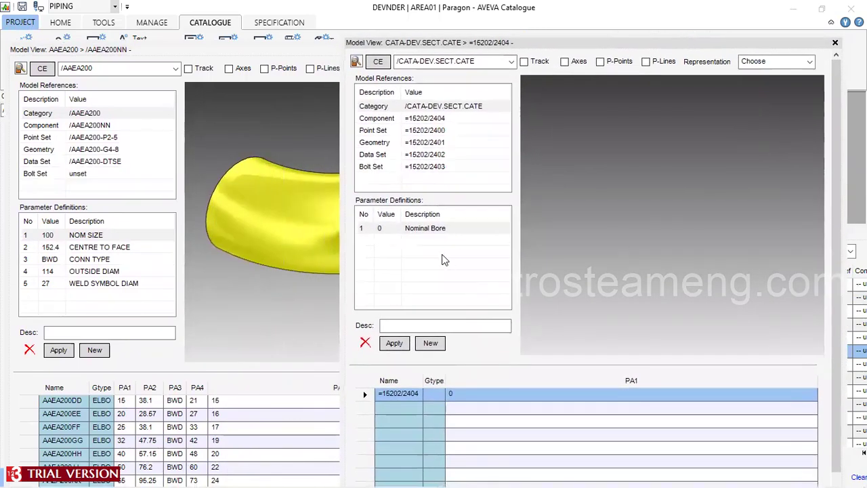
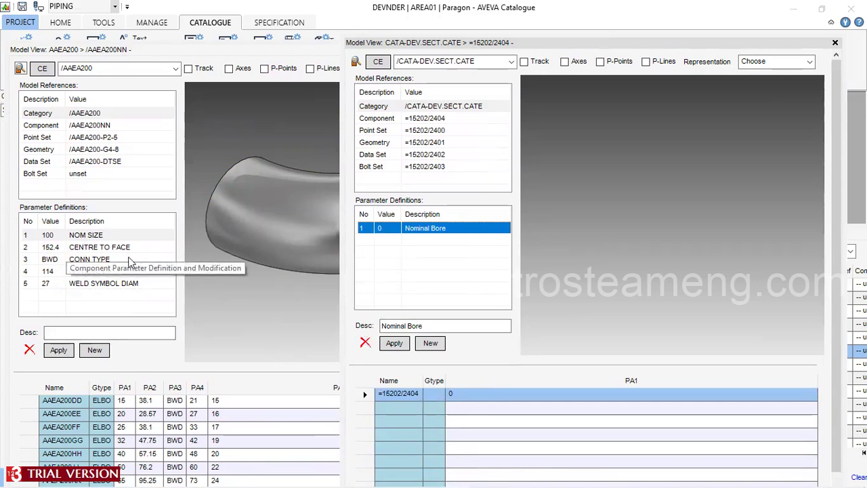
- Add a second parameter definition to category CATA-DEV.SECT.CATE with the description CENTER TO FACE
{"action": "left_click", "coordinate": [429, 343]}
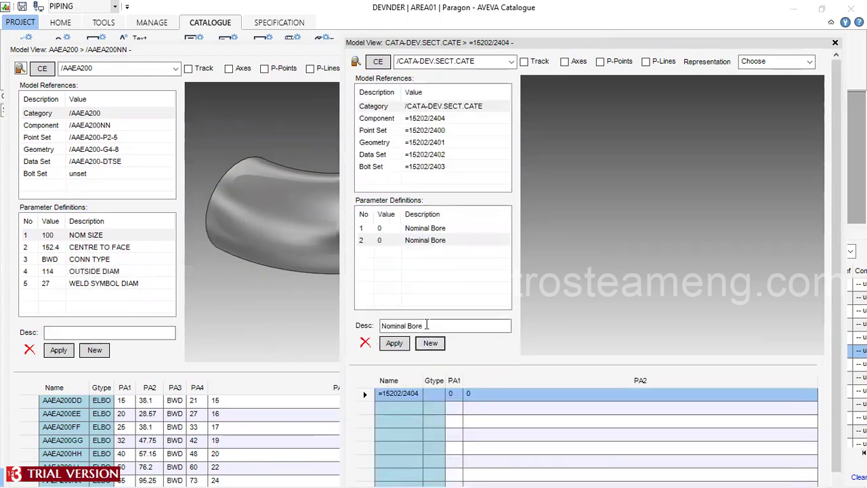
{"action": "left_click_drag", "start_coordinate": [420, 326], "coordinate": [380, 326]}
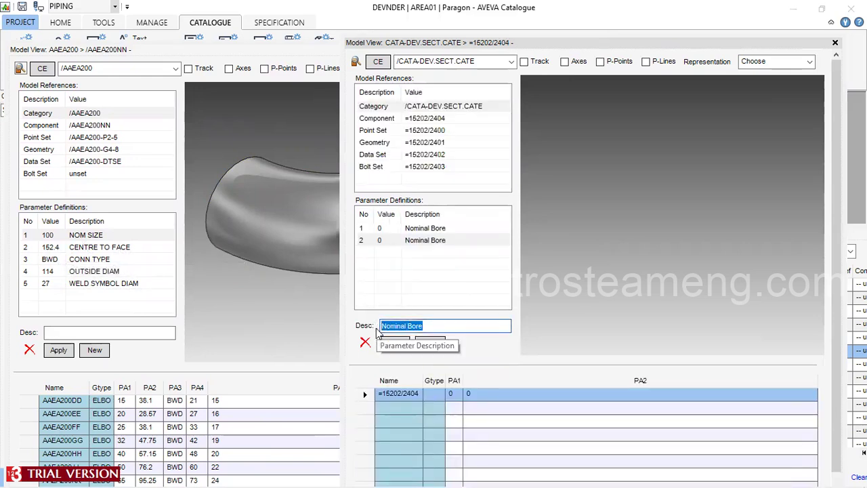
{"action": "type", "text": "CENTRE"}
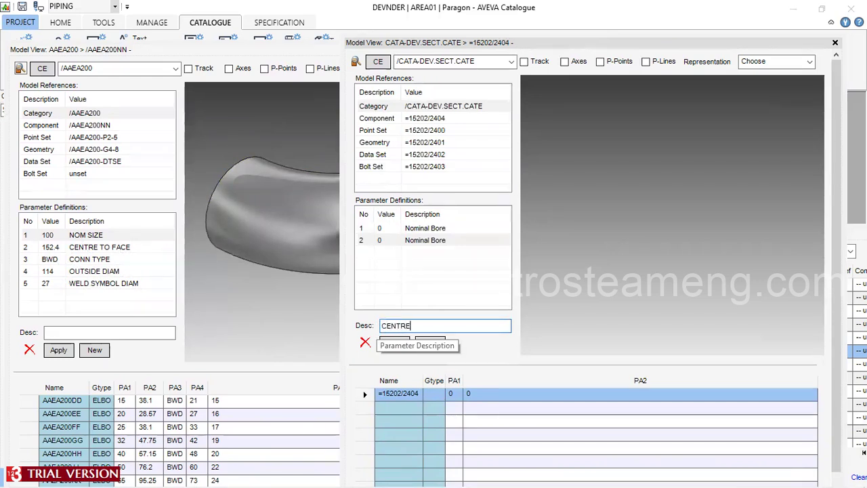
{"action": "key", "text": "BackSpace"}
{"action": "key", "text": "BackSpace"}
{"action": "type", "text": "ER"}
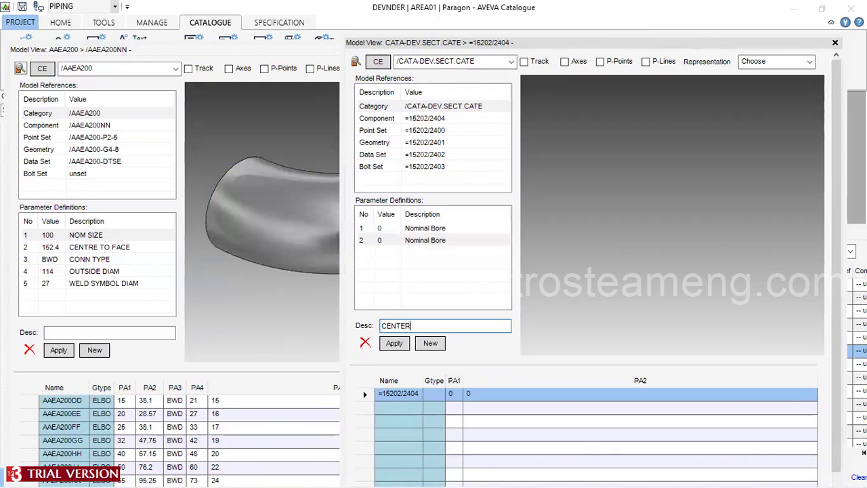
{"action": "type", "text": " TO FACE"}
{"action": "left_click", "coordinate": [394, 342]}
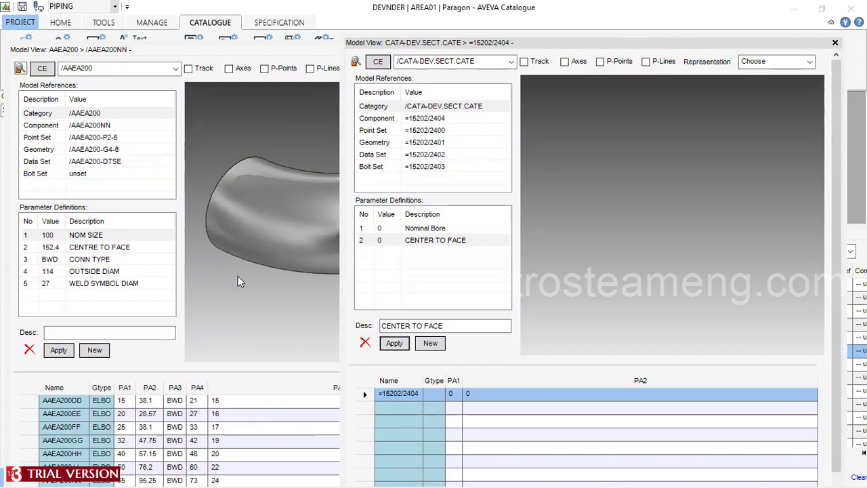
- Add a third parameter definition to CATA-DEV.SECT.CATE and describe it as CONN TYPE
{"action": "left_click", "coordinate": [437, 343]}
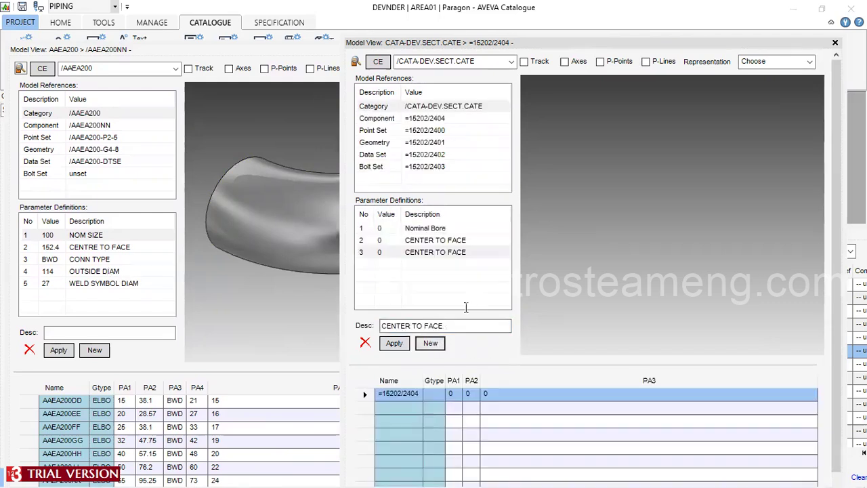
{"action": "left_click_drag", "start_coordinate": [445, 325], "coordinate": [377, 327]}
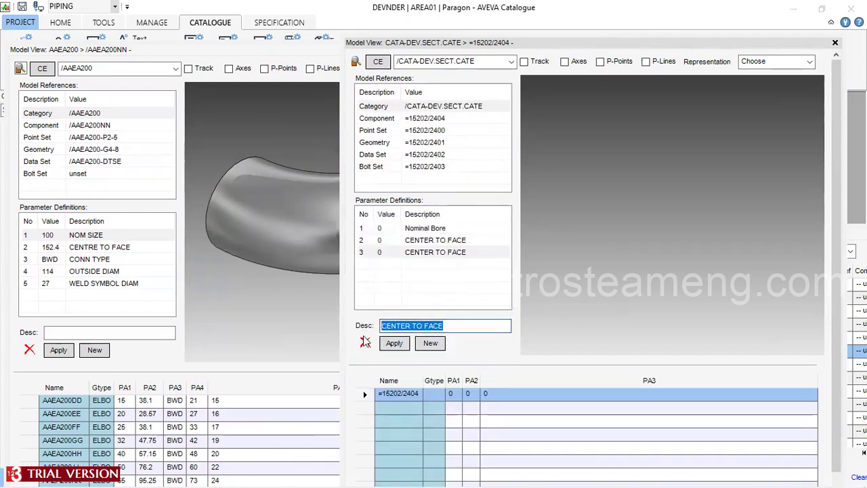
{"action": "type", "text": "CON"}
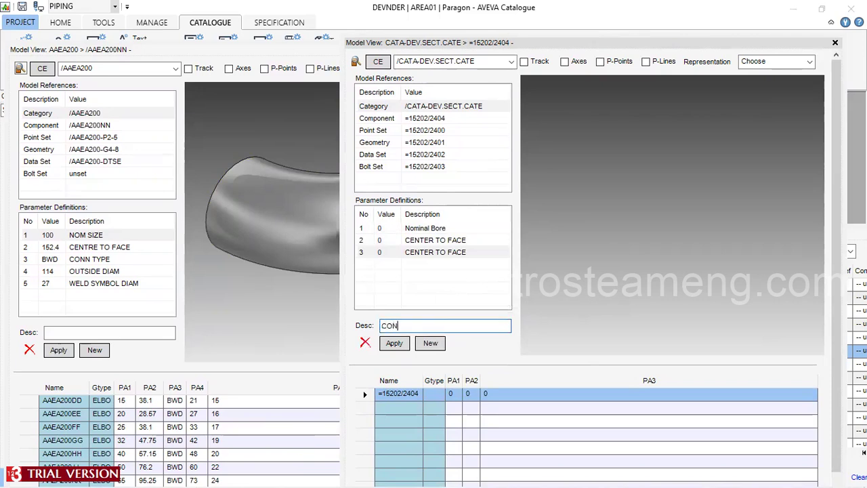
{"action": "type", "text": "N TYPE"}
{"action": "left_click", "coordinate": [395, 344]}
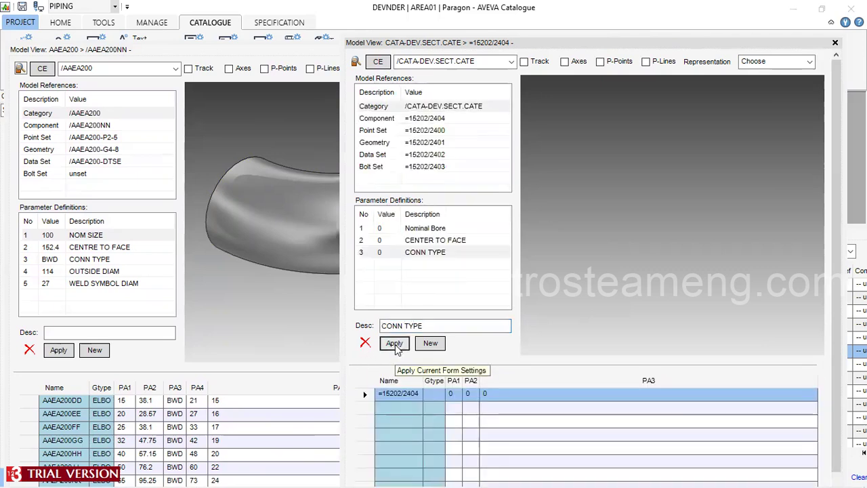
- Add a fourth parameter definition to CATA-DEV.SECT.CATE described as OUTSIDE DIAM, matching the reference elbow category AAEA200
{"action": "left_click", "coordinate": [105, 277]}
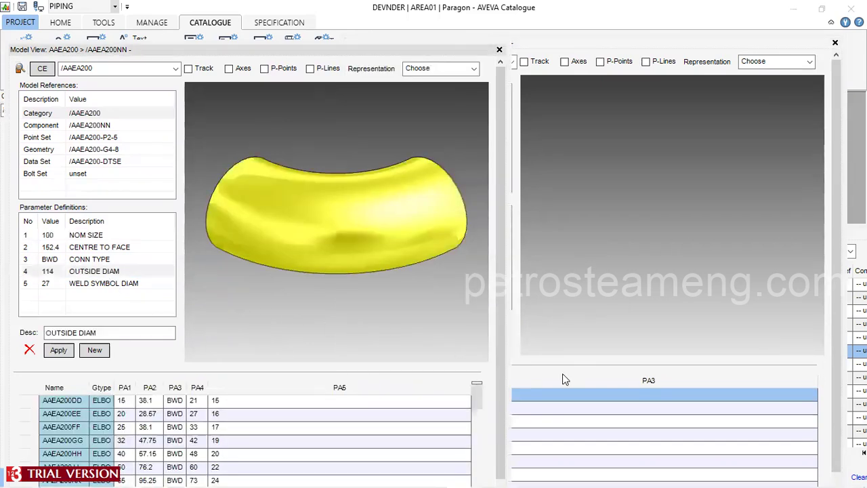
{"action": "left_click", "coordinate": [563, 374]}
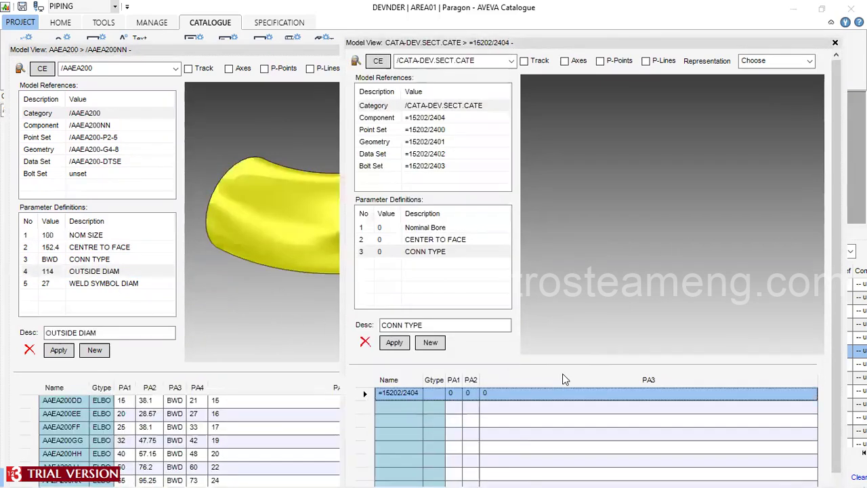
{"action": "left_click", "coordinate": [425, 343]}
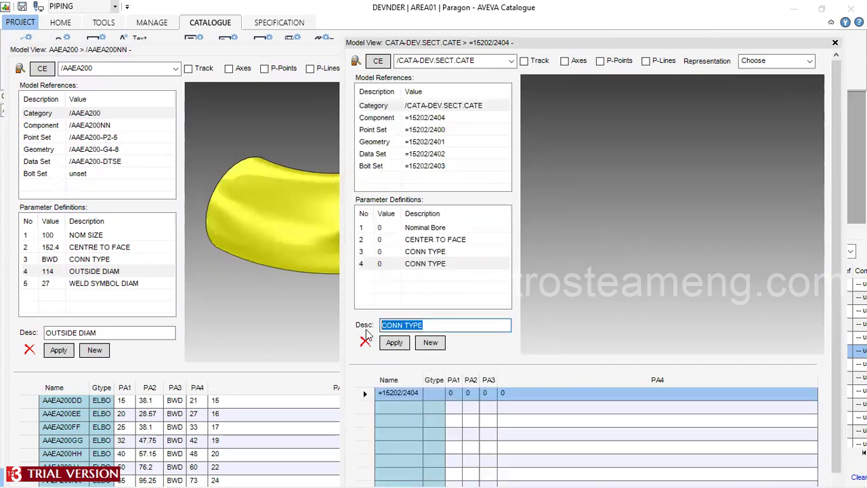
{"action": "type", "text": "OUTSIDE"}
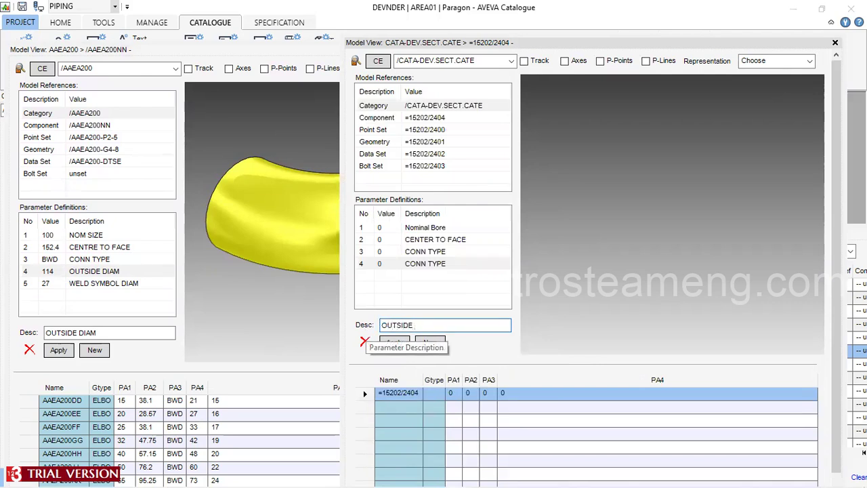
{"action": "type", "text": " DIAM"}
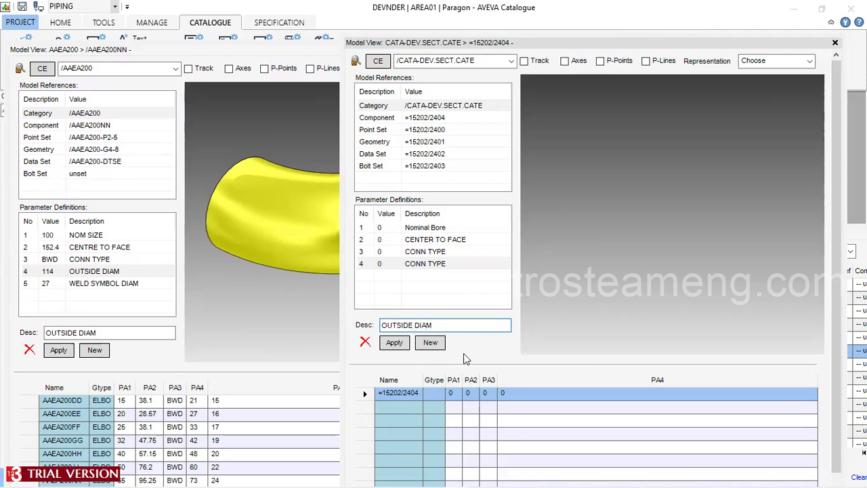
{"action": "left_click", "coordinate": [395, 342]}
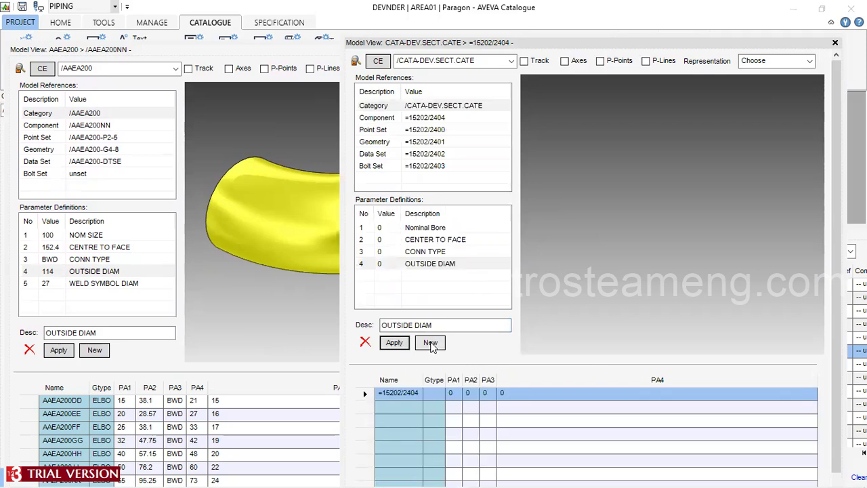
- Add a fifth parameter definition to CATA-DEV.SECT.CATE with the description WELD SYMBOL DIAM
{"action": "left_click", "coordinate": [430, 342]}
{"action": "left_click_drag", "start_coordinate": [434, 325], "coordinate": [366, 326]}
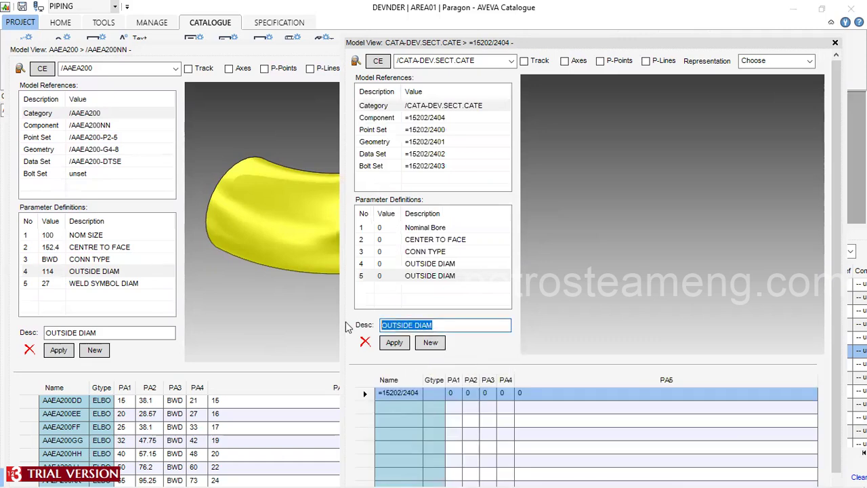
{"action": "type", "text": "WELD SYMBOL DIAM"}
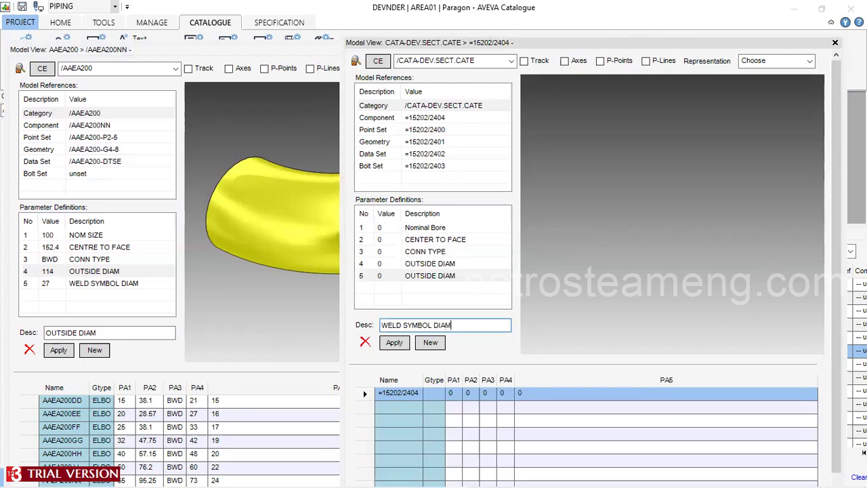
{"action": "left_click", "coordinate": [394, 342]}
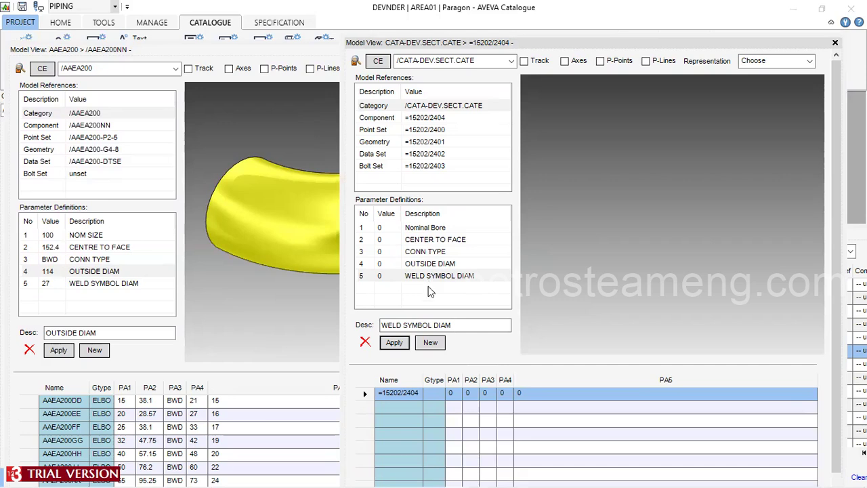
- Set the new component's Gtype to ELBO and its nominal bore parameter PA1 to 100
{"action": "left_click", "coordinate": [451, 407]}
{"action": "left_click", "coordinate": [432, 395]}
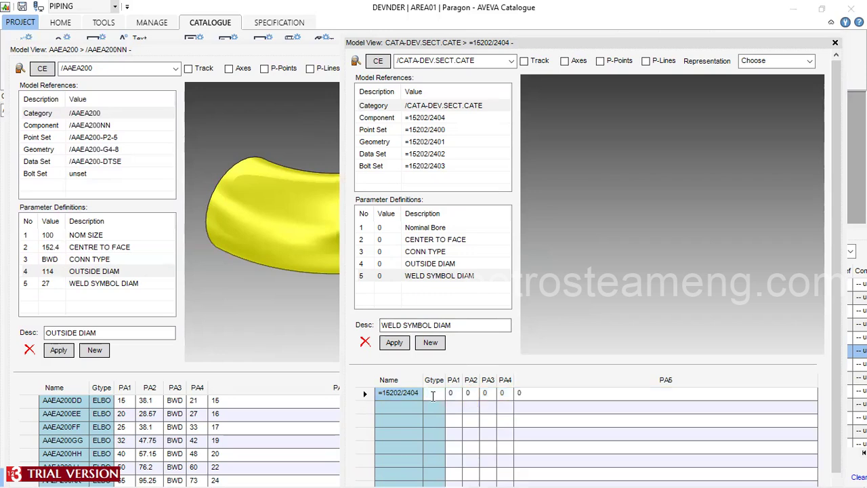
{"action": "type", "text": "ELBO"}
{"action": "key", "text": "Return"}
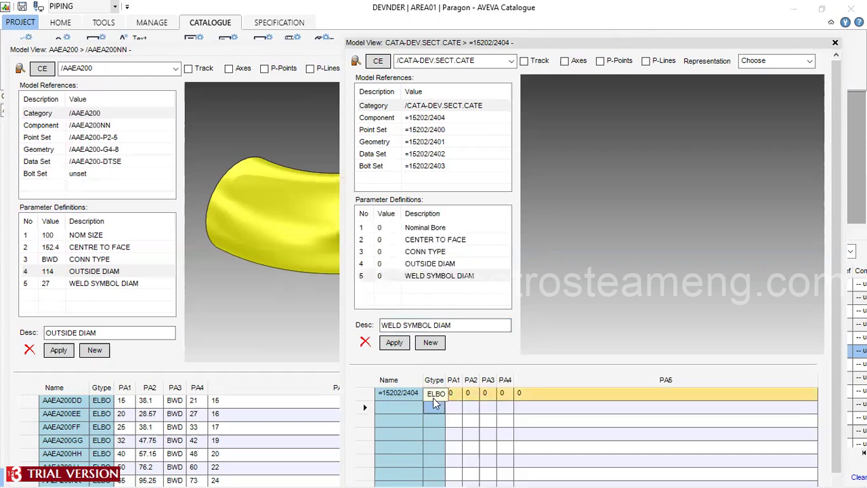
{"action": "left_click", "coordinate": [458, 391]}
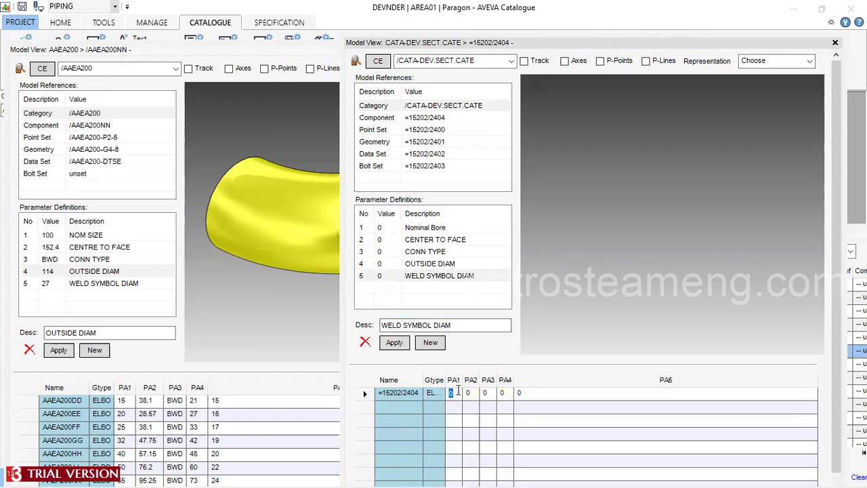
{"action": "type", "text": "100"}
{"action": "key", "text": "Return"}
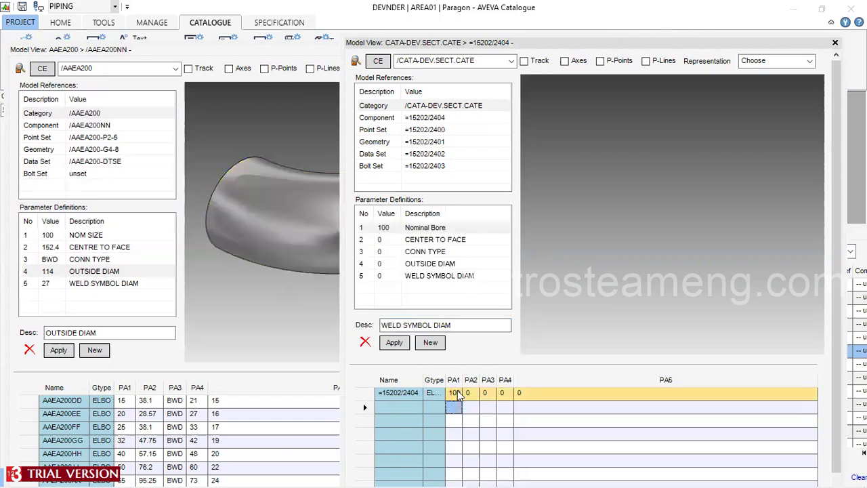
- Set the new component's centre-to-face parameter PA2 to 152.4 and its connection type PA3 to BWD
{"action": "left_click", "coordinate": [473, 393]}
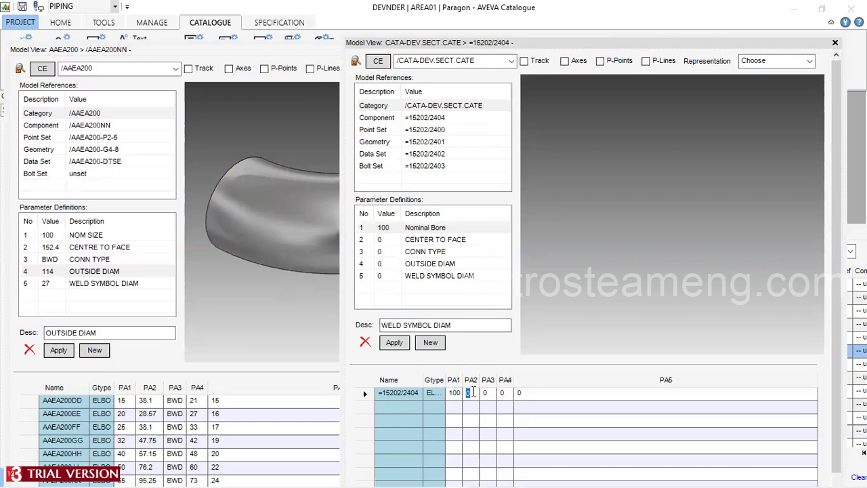
{"action": "type", "text": "152.4"}
{"action": "key", "text": "Return"}
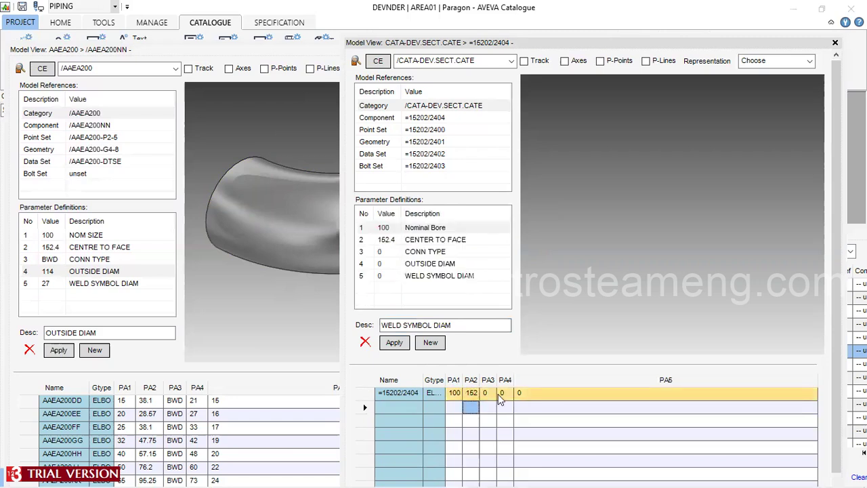
{"action": "left_click", "coordinate": [494, 393]}
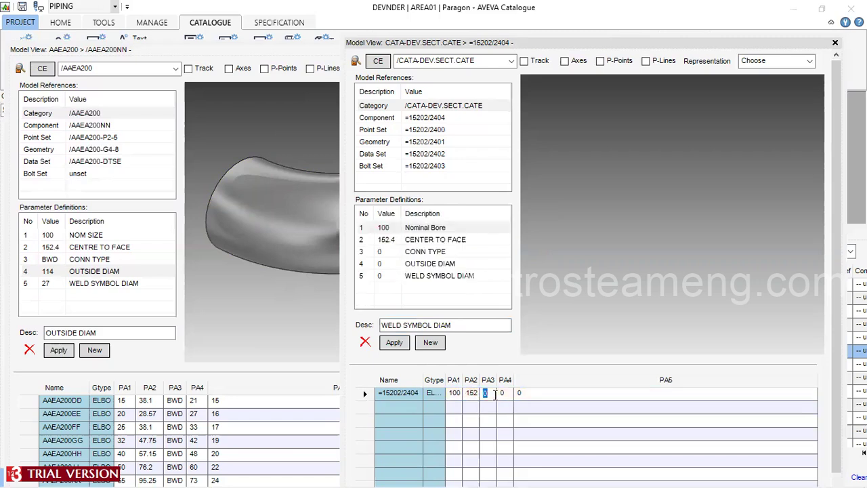
{"action": "type", "text": "BWD"}
{"action": "key", "text": "Return"}
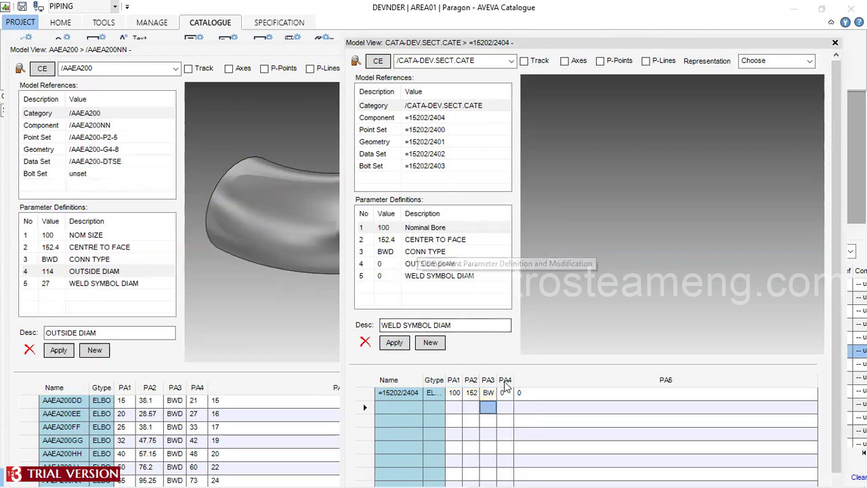
- Set the new component's outside diameter PA4 to 114 and its weld symbol diameter PA5 to 27, widening the PA3 column
{"action": "left_click_drag", "start_coordinate": [497, 379], "coordinate": [522, 379]}
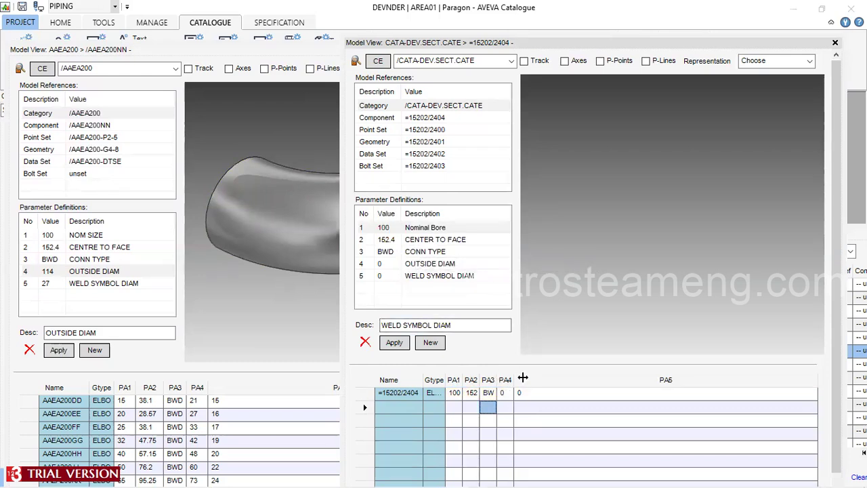
{"action": "left_click", "coordinate": [530, 393]}
{"action": "left_click", "coordinate": [532, 393]}
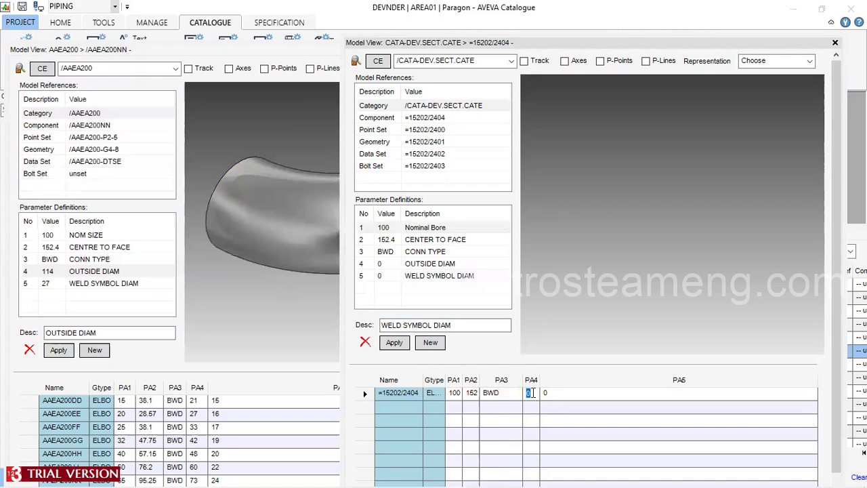
{"action": "type", "text": "114"}
{"action": "key", "text": "Return"}
{"action": "left_click", "coordinate": [545, 392]}
{"action": "type", "text": "27"}
{"action": "key", "text": "Return"}
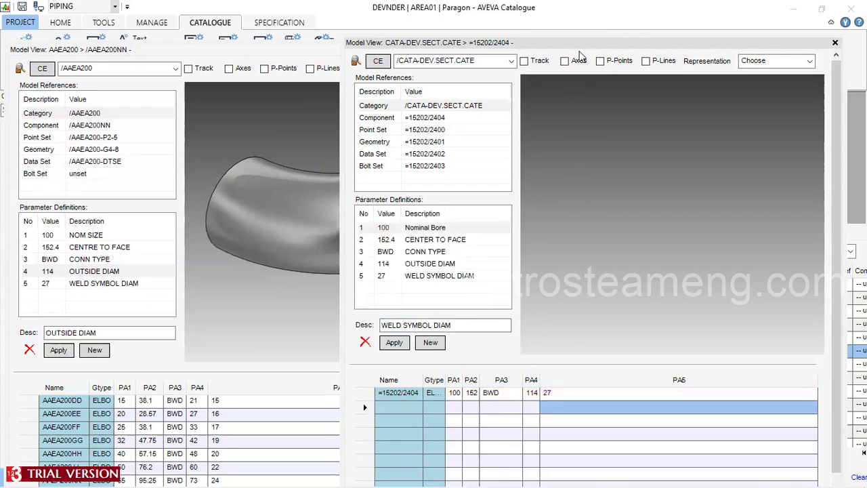
- Open the new component's point set in the CATA-DEV.SECT.CATE model view and enable Track, Axes, P-Points and P-Lines
{"action": "left_click_drag", "start_coordinate": [579, 52], "coordinate": [555, 23]}
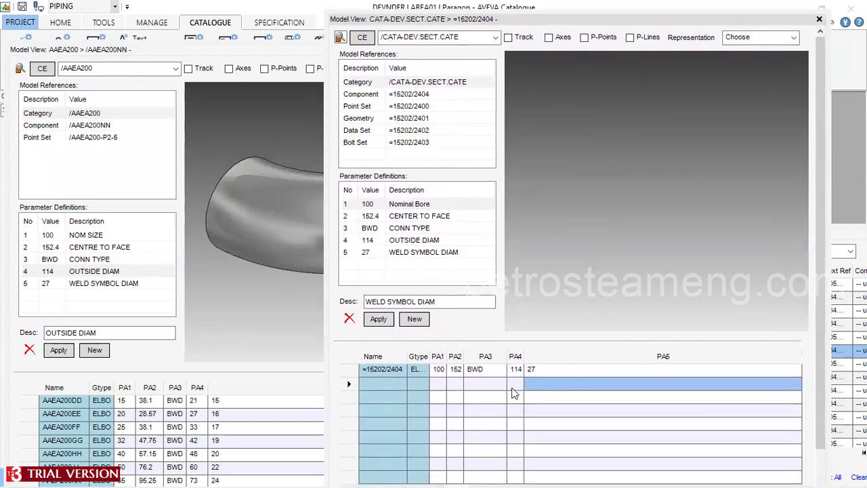
{"action": "left_click", "coordinate": [346, 371]}
{"action": "left_click", "coordinate": [346, 371]}
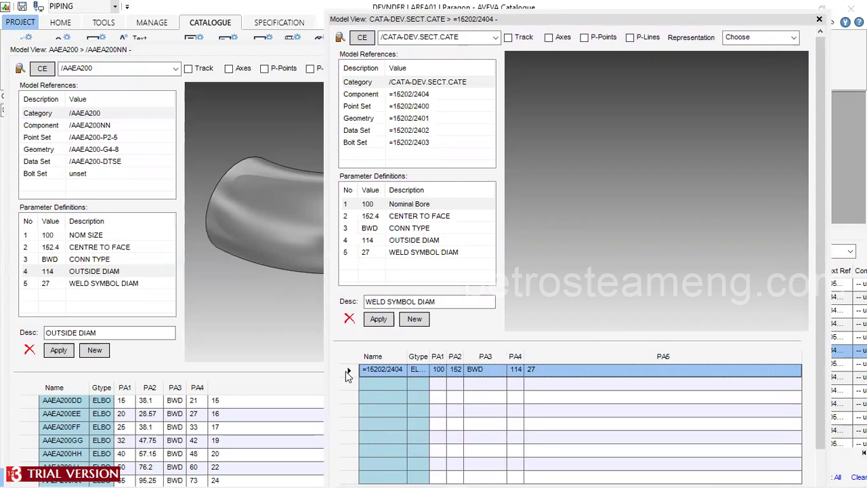
{"action": "left_click", "coordinate": [366, 106]}
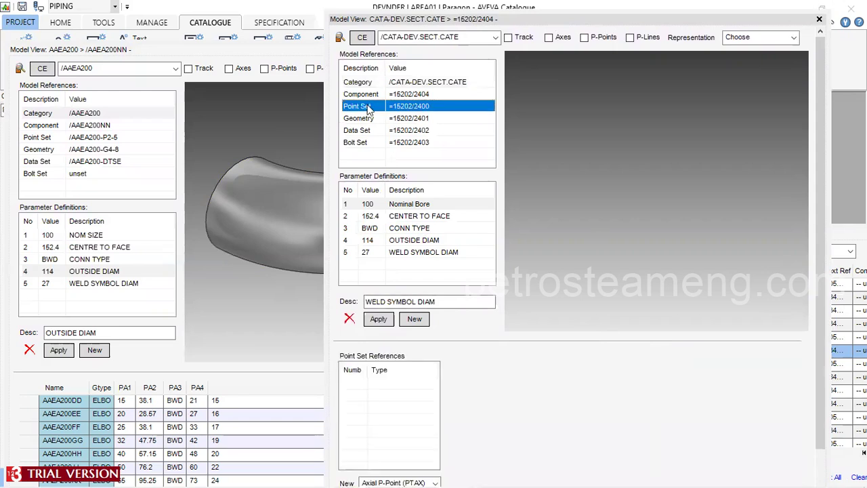
{"action": "left_click", "coordinate": [508, 38]}
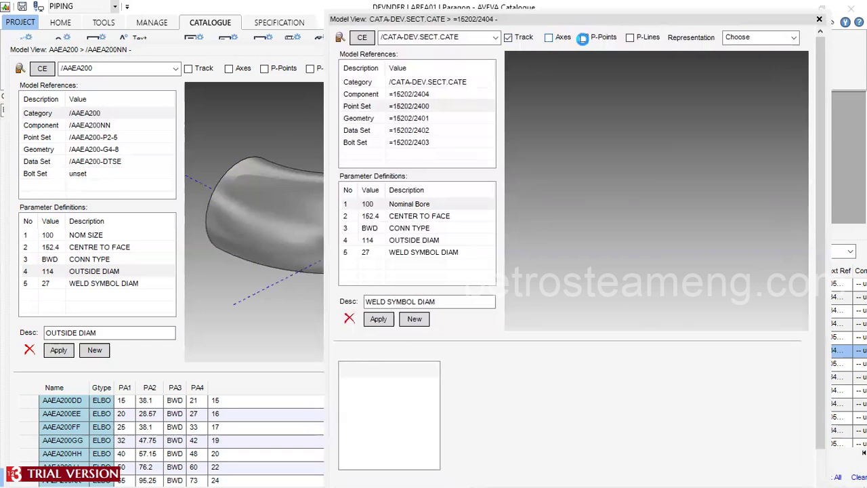
{"action": "left_click", "coordinate": [583, 38]}
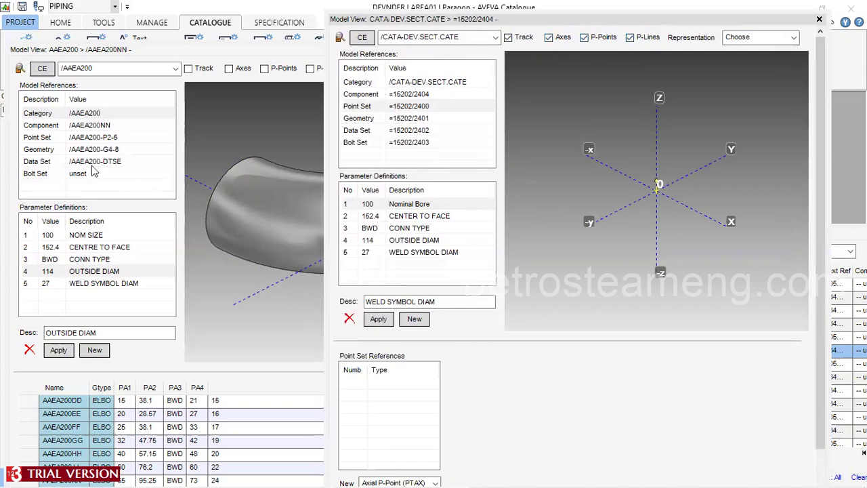
- Display the point set of reference category AAEA200 beside the new component's point set
{"action": "left_click", "coordinate": [47, 140]}
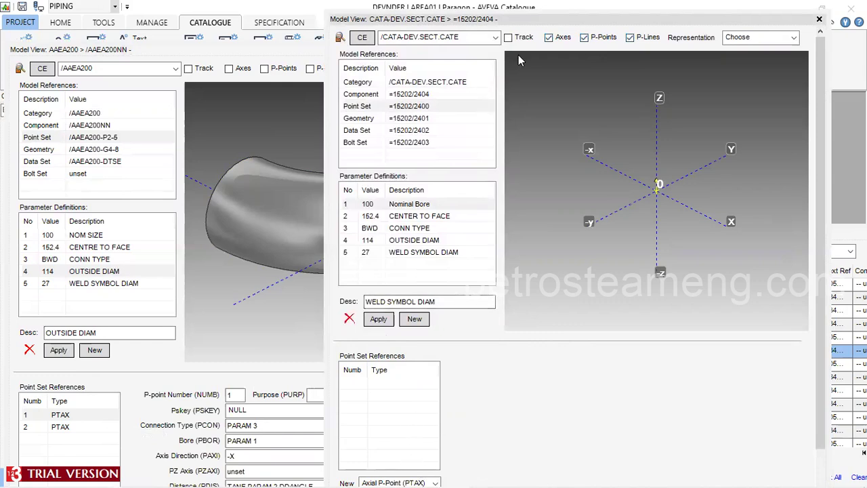
{"action": "mouse_move", "coordinate": [588, 20]}
{"action": "left_mouse_down"}
{"action": "mouse_move", "coordinate": [586, 71]}
{"action": "mouse_move", "coordinate": [586, 27]}
{"action": "left_mouse_up"}
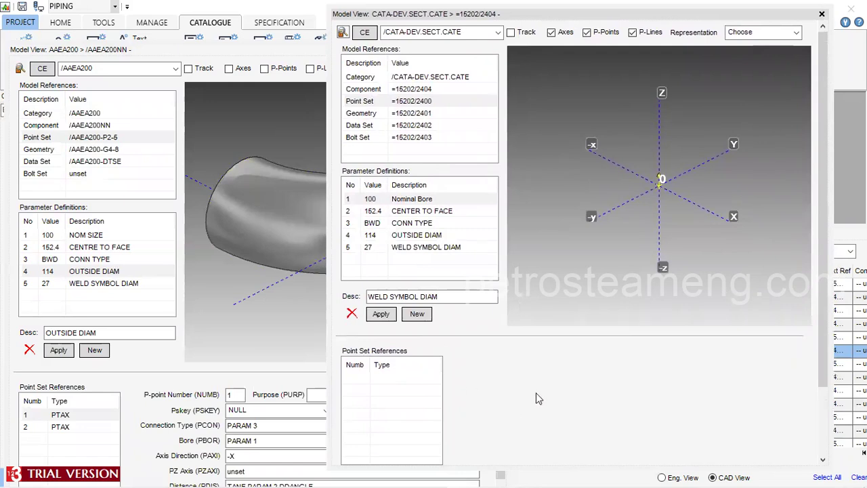
{"action": "left_click_drag", "start_coordinate": [823, 337], "coordinate": [814, 414]}
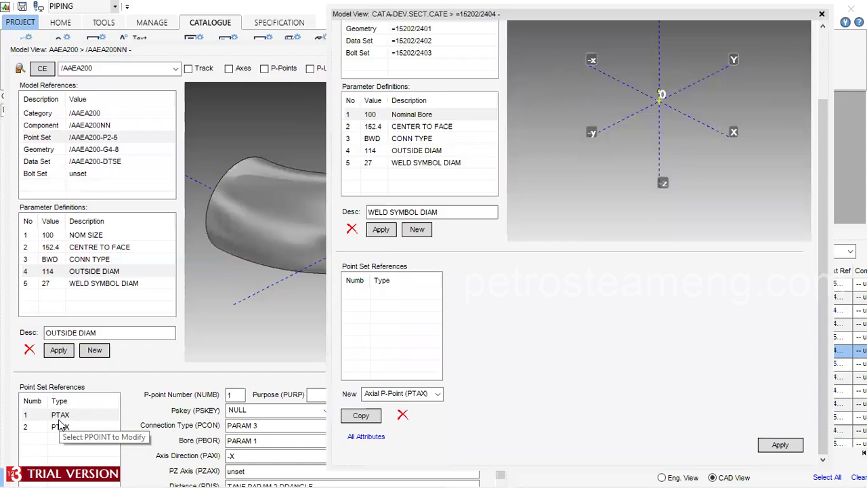
- Add an axial P-point (PTAX) to the new component's point set and number it 1
{"action": "left_click", "coordinate": [438, 393]}
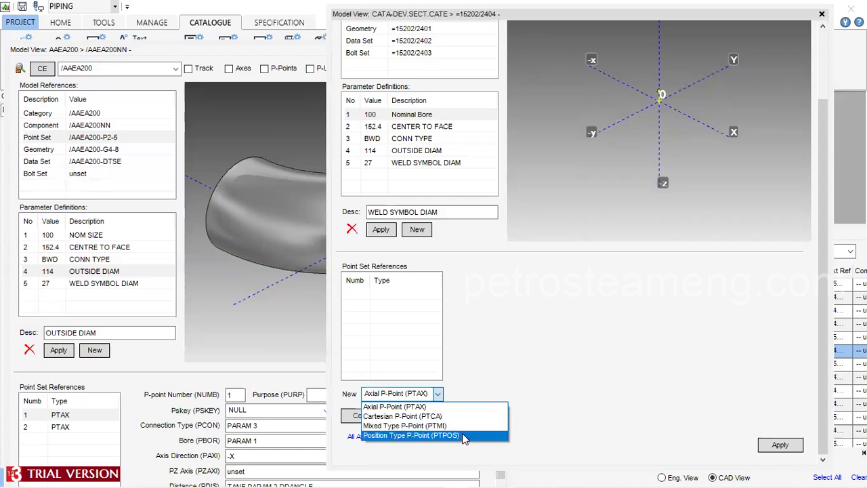
{"action": "left_click", "coordinate": [493, 353]}
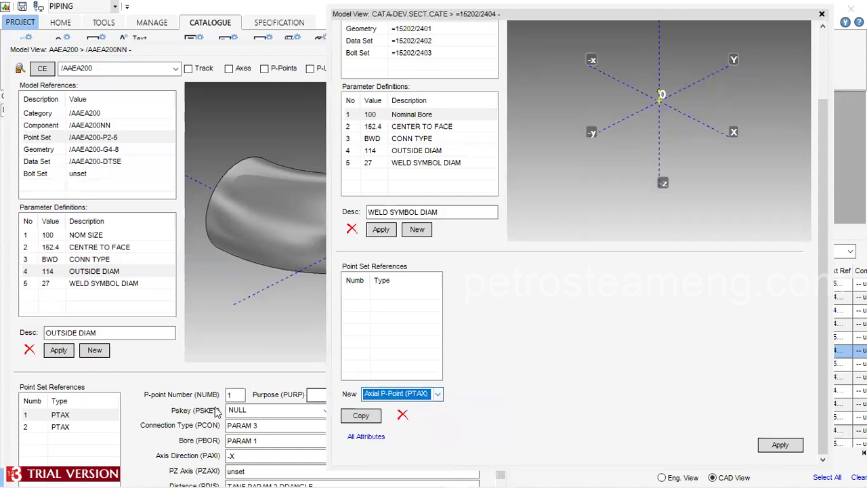
{"action": "left_click", "coordinate": [437, 393]}
{"action": "left_click", "coordinate": [440, 405]}
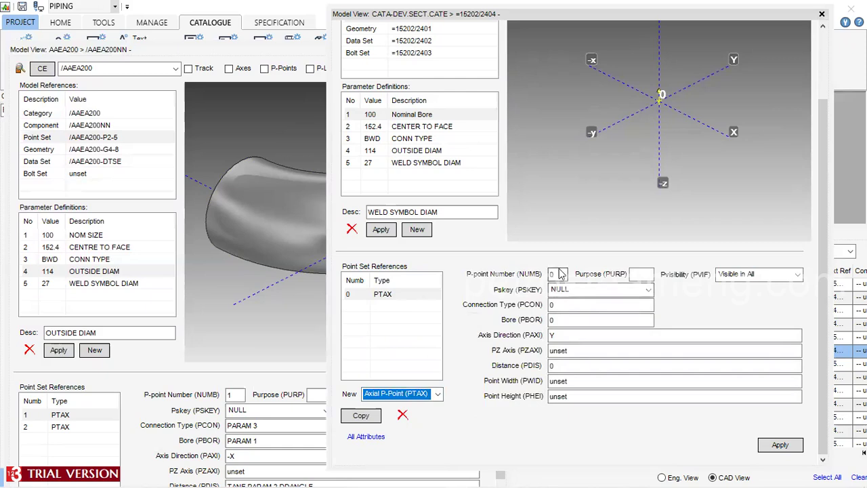
{"action": "left_click", "coordinate": [560, 274]}
{"action": "type", "text": "1"}
{"action": "key", "text": "Tab"}
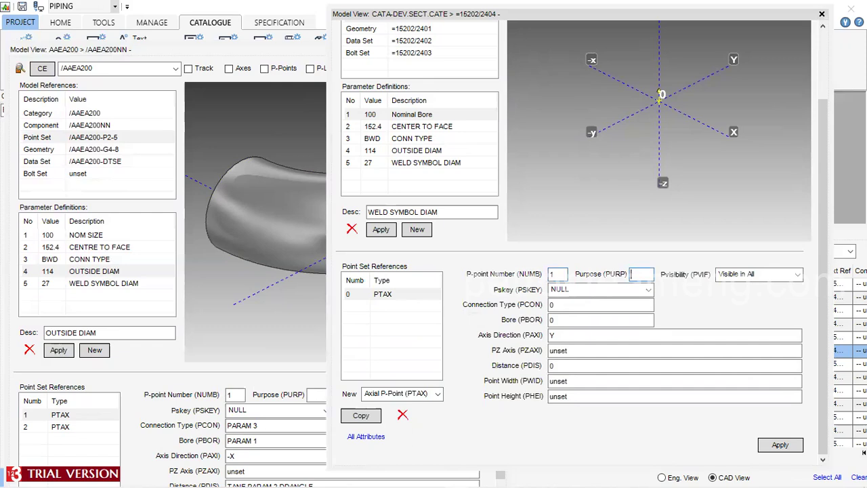
{"action": "key", "text": "Tab"}
{"action": "key", "text": "Tab"}
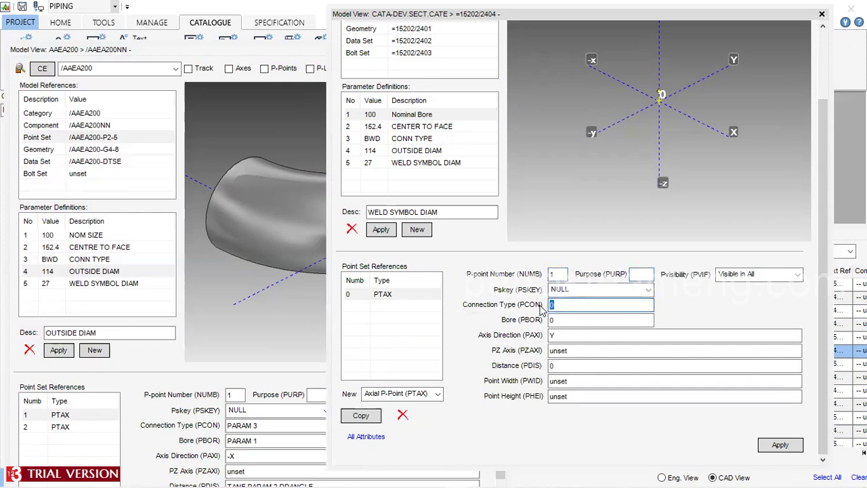
- Review the Pskey options for P-point 1, keep NULL, and set its connection type (PCON) to PARAM 3
{"action": "left_click", "coordinate": [648, 290]}
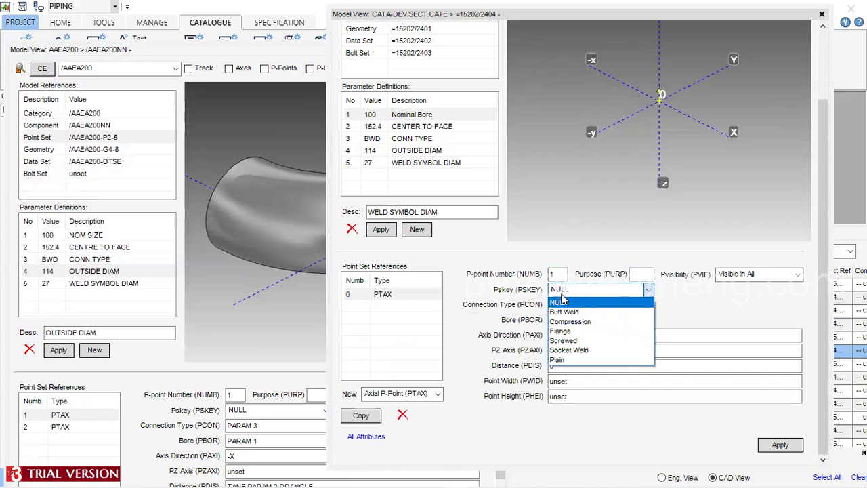
{"action": "left_click", "coordinate": [662, 304]}
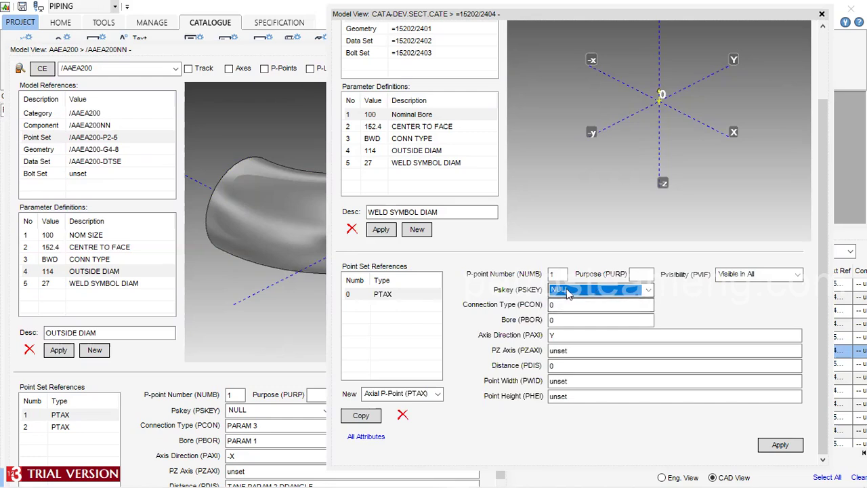
{"action": "left_click", "coordinate": [553, 305]}
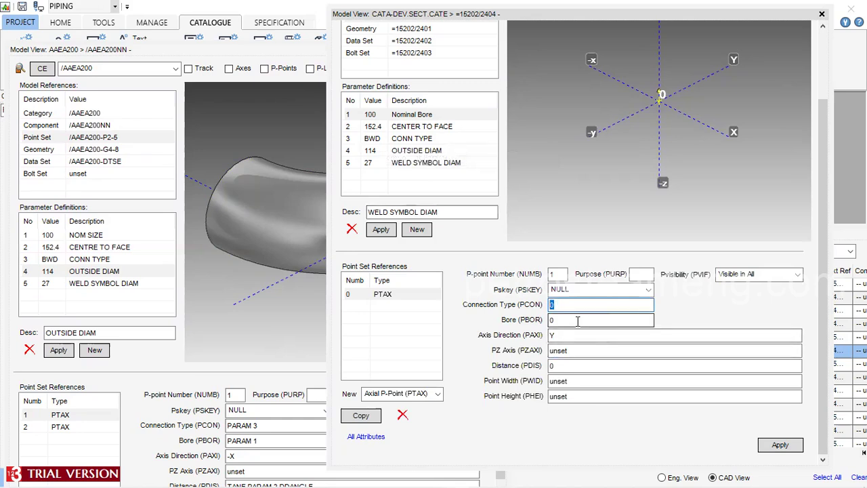
{"action": "type", "text": "PARAM 3"}
{"action": "key", "text": "Tab"}
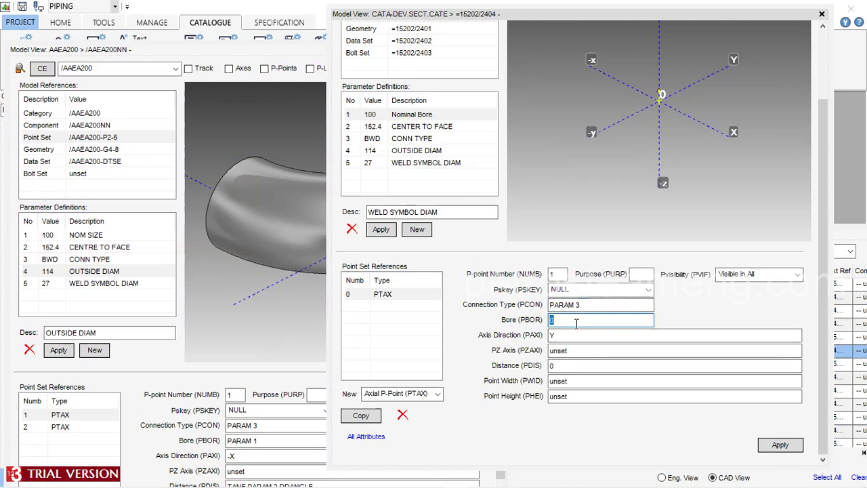
- Set P-point 1's bore (PBOR) to PARAM 1 and its axis direction (PAXI) to -X
{"action": "type", "text": "PARAM 1"}
{"action": "key", "text": "Tab"}
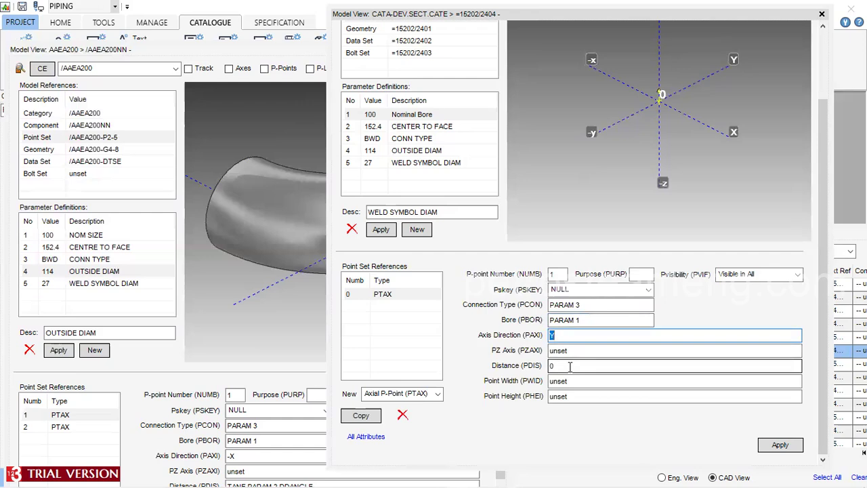
{"action": "type", "text": "-X"}
{"action": "key", "text": "Tab"}
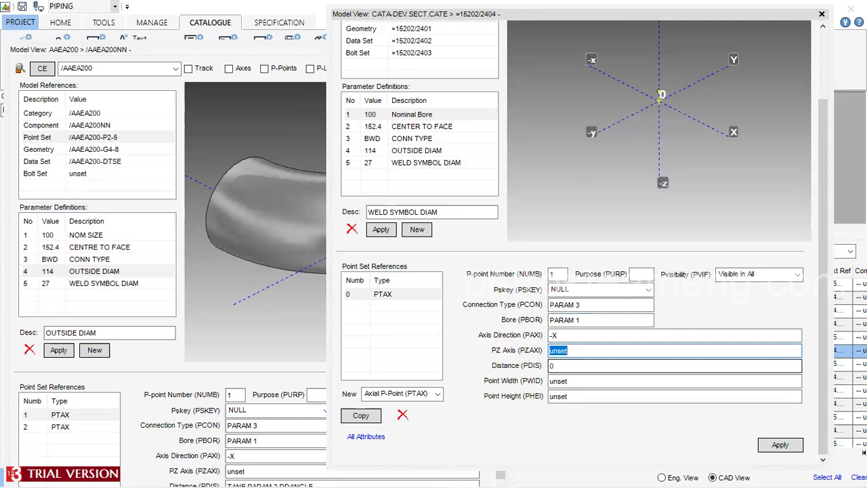
- Copy the distance (PDIS) expression TANF PARAM 2 DDANGLE from AAEA200 into P-point 1 and apply its settings
{"action": "left_click", "coordinate": [569, 366]}
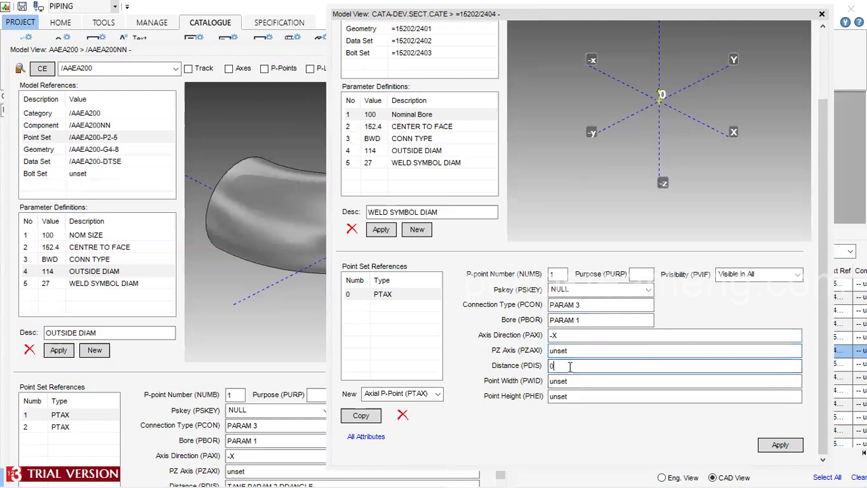
{"action": "left_click", "coordinate": [140, 57]}
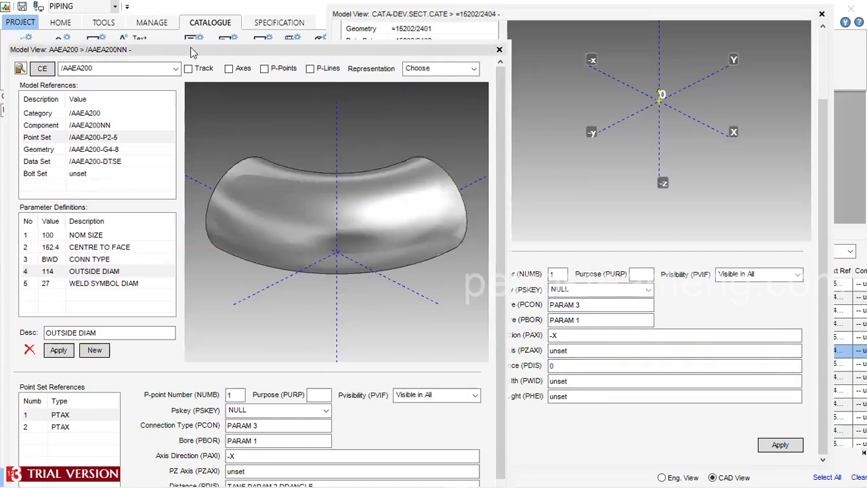
{"action": "left_click_drag", "start_coordinate": [191, 46], "coordinate": [184, 23]}
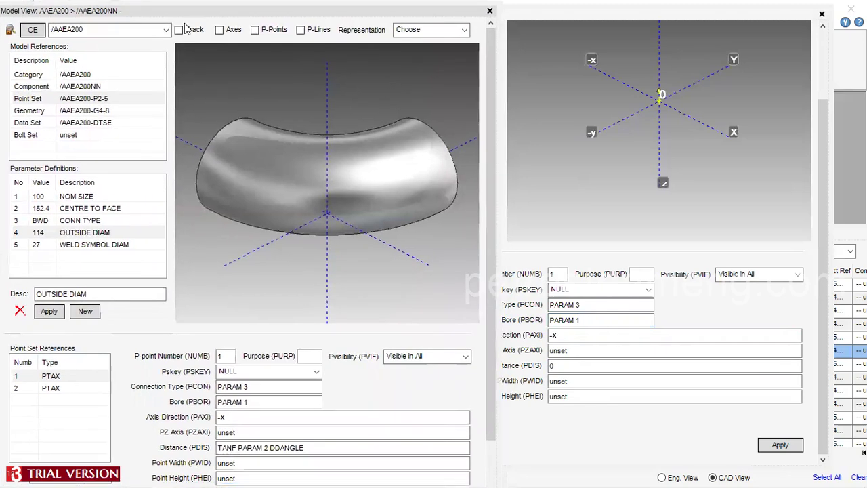
{"action": "left_click", "coordinate": [554, 366]}
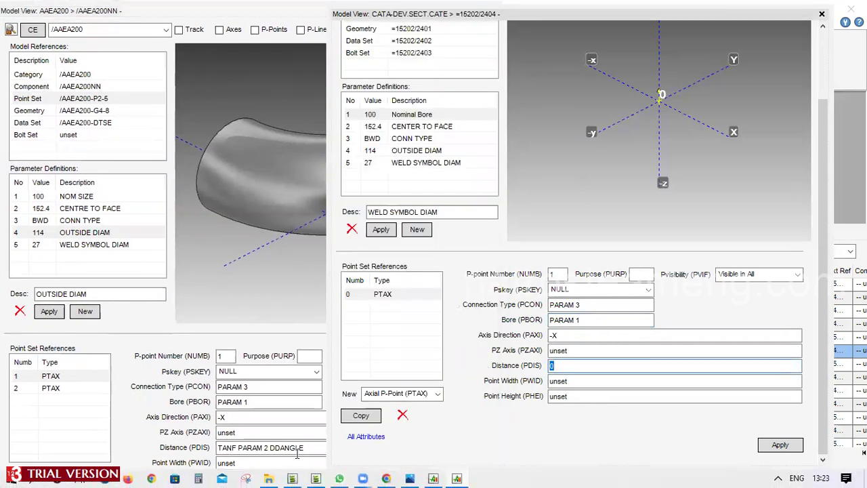
{"action": "left_click_drag", "start_coordinate": [316, 448], "coordinate": [246, 449]}
{"action": "right_click", "coordinate": [245, 448]}
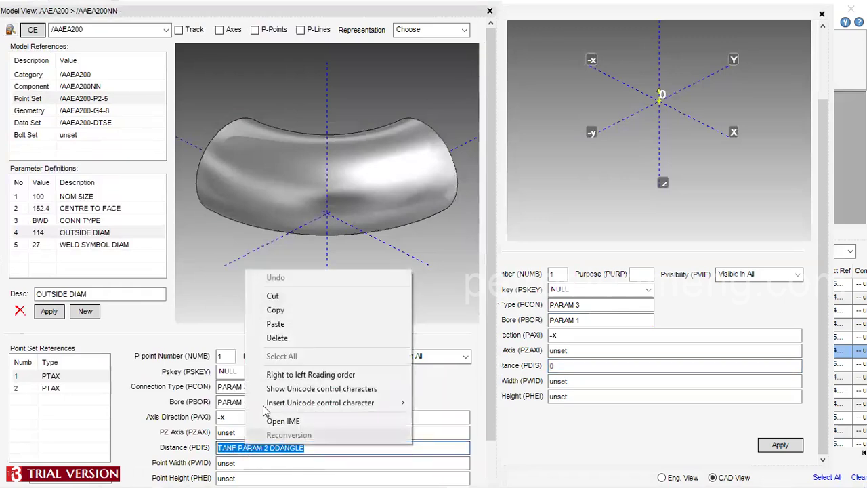
{"action": "left_click", "coordinate": [284, 309]}
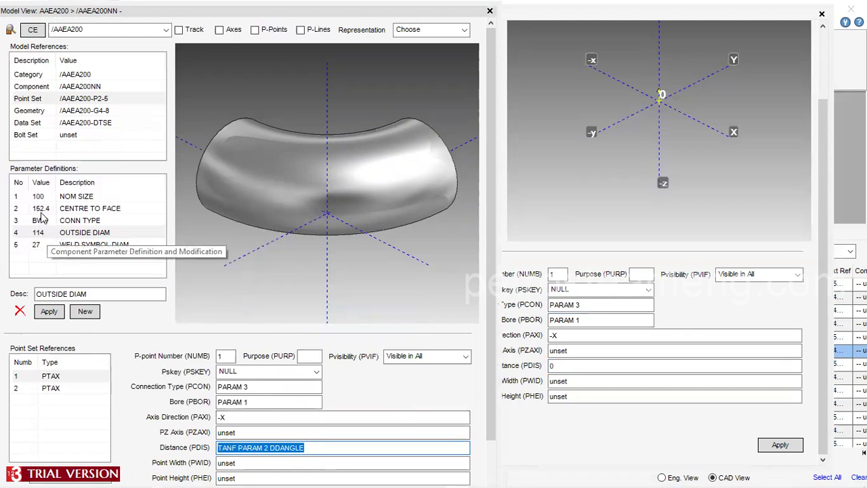
{"action": "left_click", "coordinate": [598, 430]}
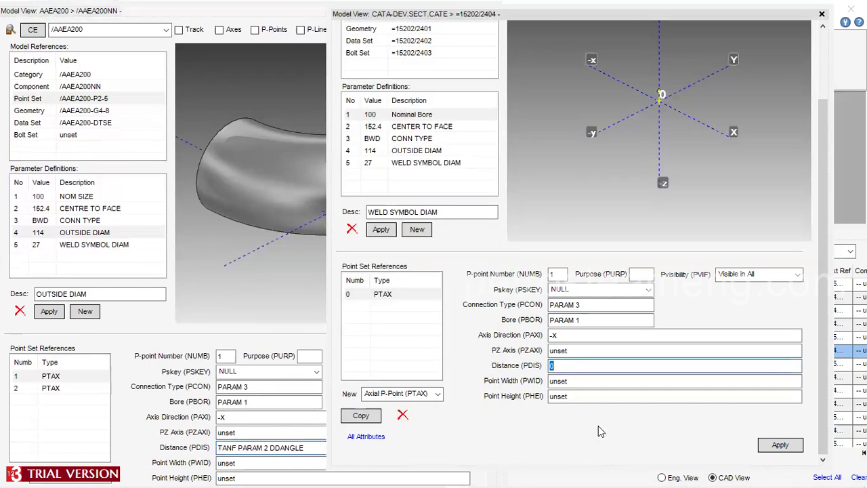
{"action": "right_click", "coordinate": [560, 369]}
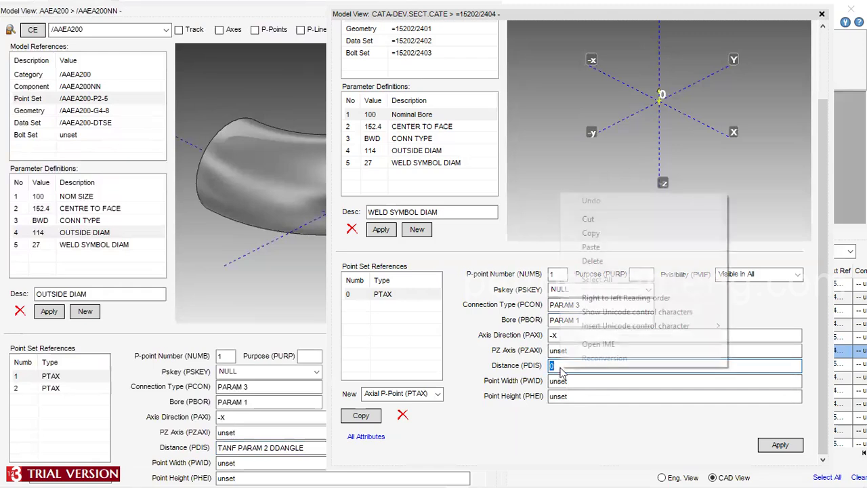
{"action": "left_click", "coordinate": [599, 251]}
{"action": "key", "text": "Tab"}
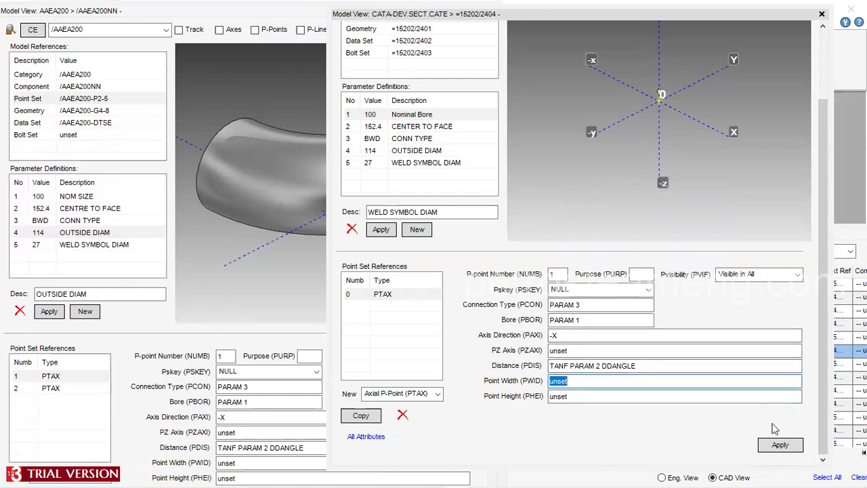
{"action": "left_click", "coordinate": [779, 447]}
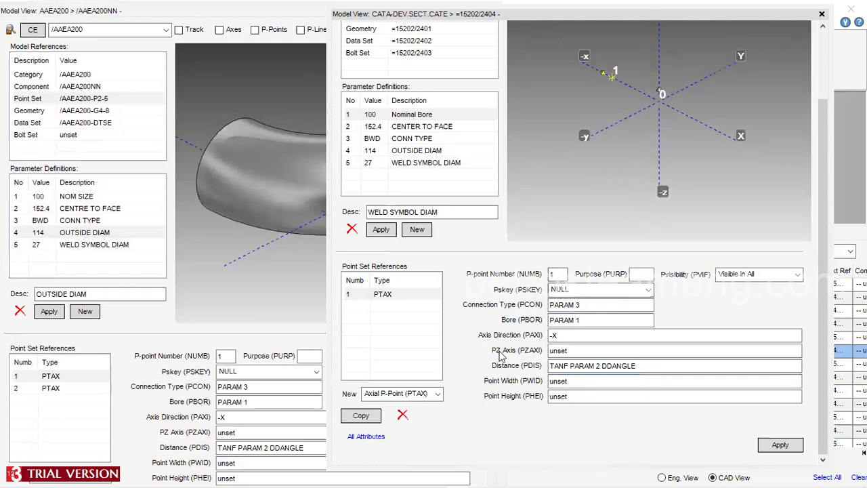
- Add a second axial P-point (PTAX) to the new component's point set and enter 2 as its number
{"action": "left_click", "coordinate": [437, 393]}
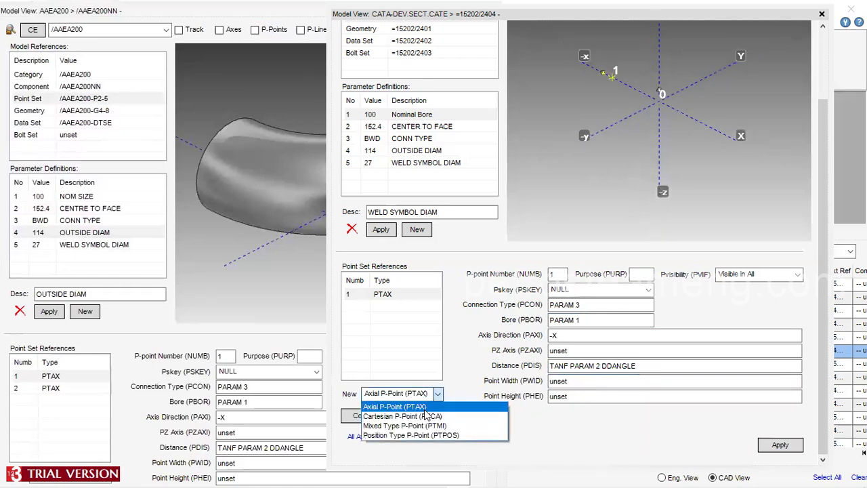
{"action": "left_click", "coordinate": [426, 416]}
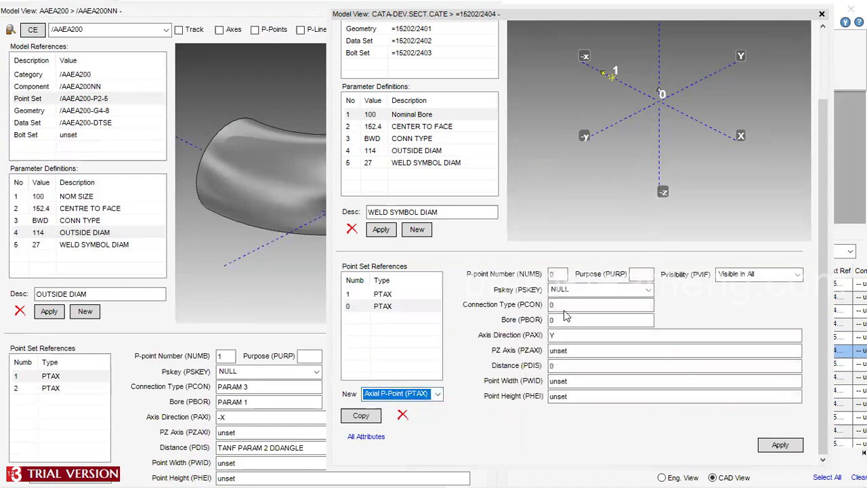
{"action": "type", "text": "2"}
{"action": "key", "text": "Tab"}
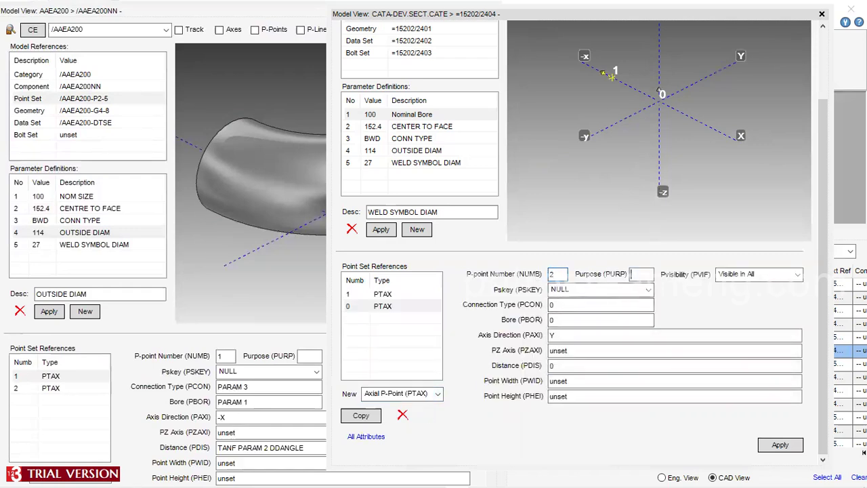
- Copy the connection type (PCON) PARAM 3 from AAEA200's P-point 2 into the new P-point 2
{"action": "left_click", "coordinate": [58, 388]}
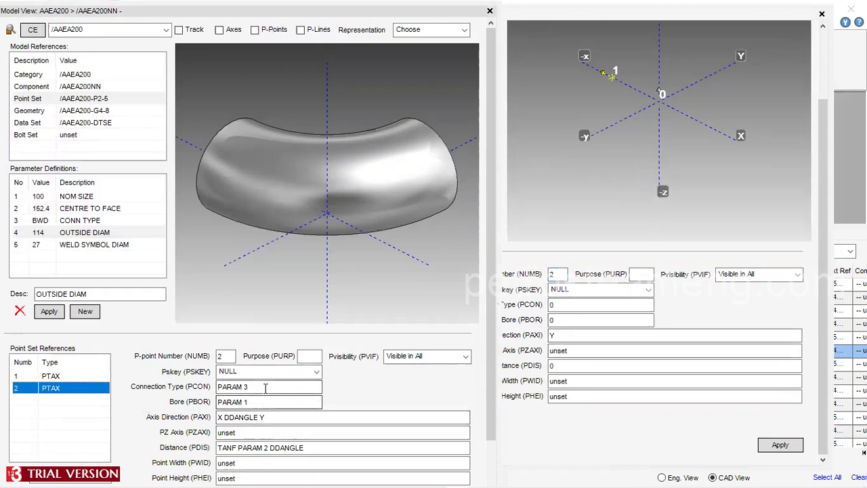
{"action": "left_click", "coordinate": [237, 387]}
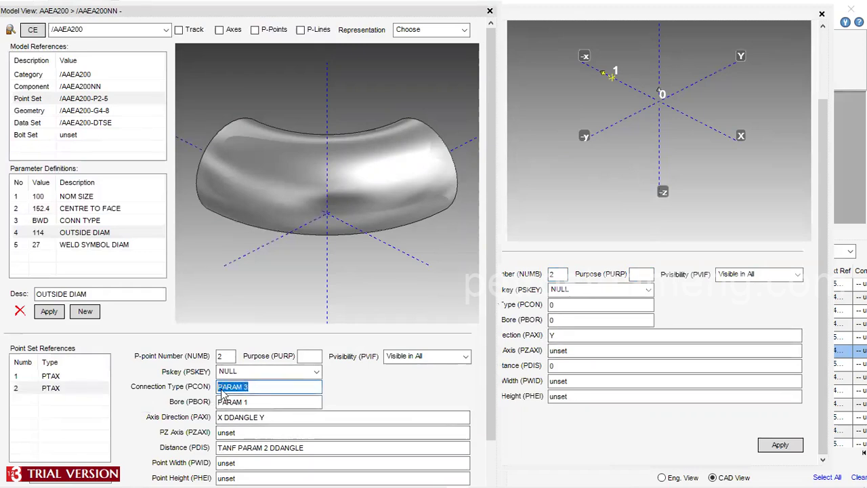
{"action": "right_click", "coordinate": [222, 395]}
{"action": "left_click", "coordinate": [269, 258]}
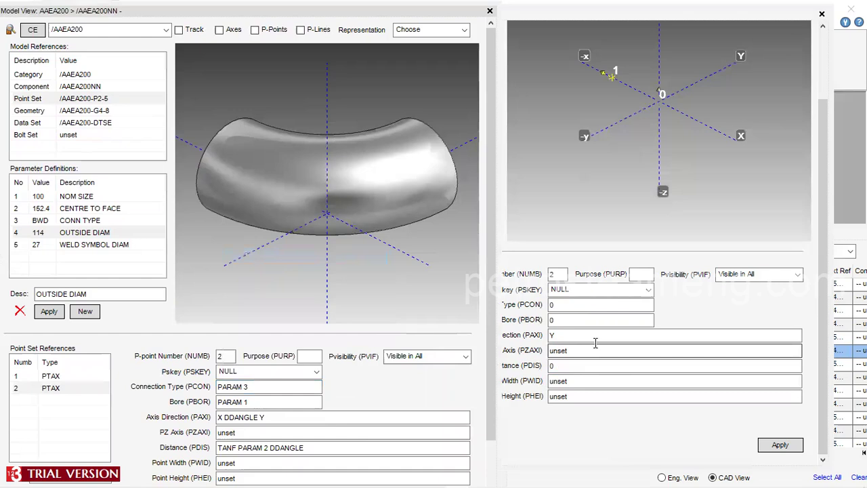
{"action": "left_click", "coordinate": [562, 318]}
{"action": "double_click", "coordinate": [551, 306]}
{"action": "right_click", "coordinate": [560, 308]}
{"action": "left_click", "coordinate": [575, 360]}
- Copy the bore (PBOR) value PARAM 1 from AAEA200's P-point 2 into the new P-point 2
{"action": "left_click", "coordinate": [560, 319]}
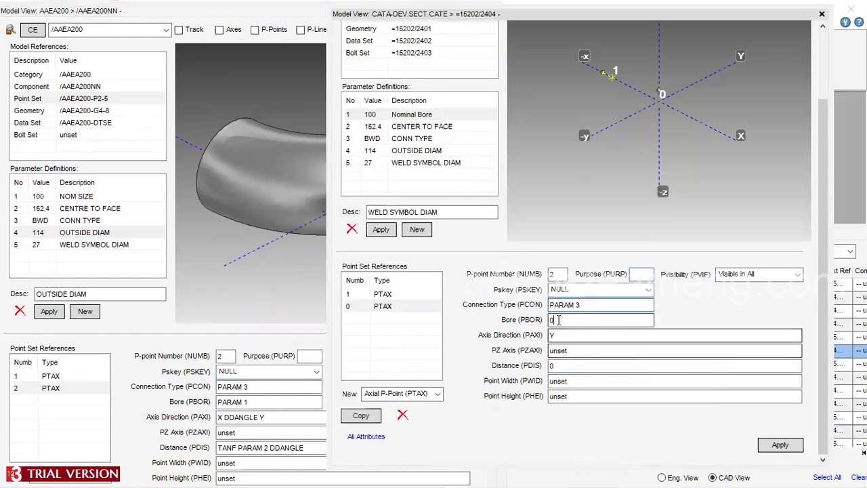
{"action": "left_click", "coordinate": [234, 402]}
{"action": "double_click", "coordinate": [232, 402]}
{"action": "right_click", "coordinate": [230, 404]}
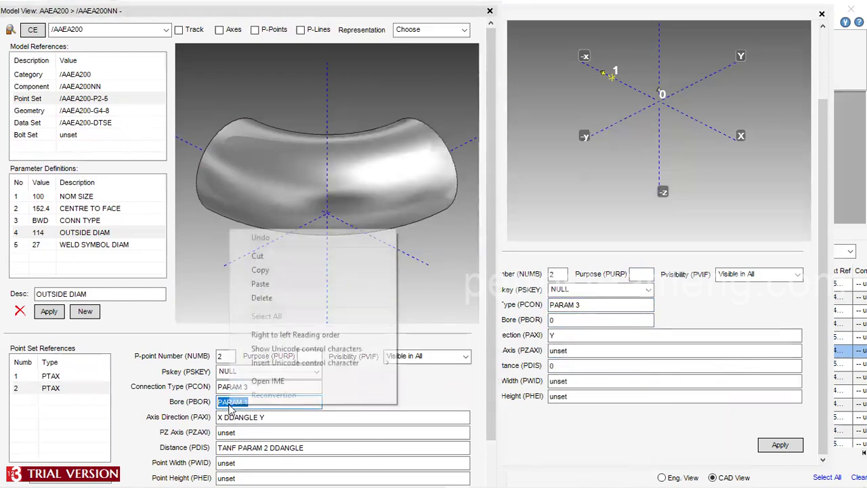
{"action": "left_click", "coordinate": [260, 269]}
{"action": "left_click", "coordinate": [594, 321]}
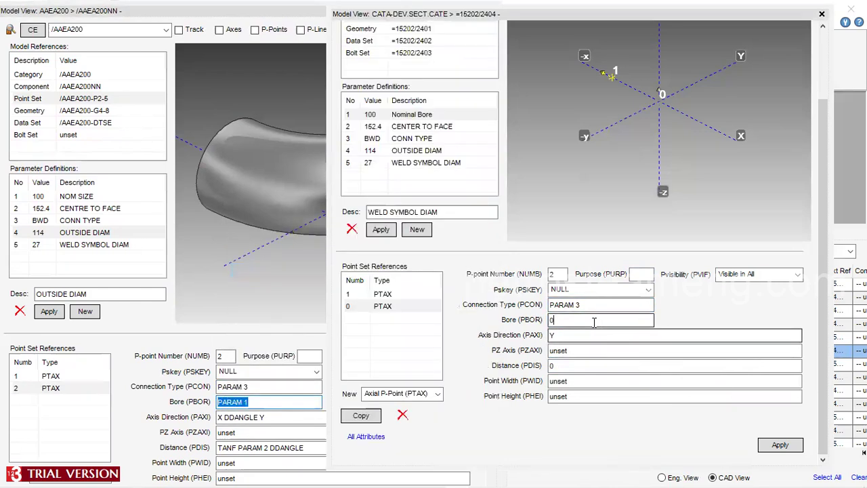
{"action": "double_click", "coordinate": [552, 319]}
{"action": "right_click", "coordinate": [562, 324]}
{"action": "left_click", "coordinate": [591, 194]}
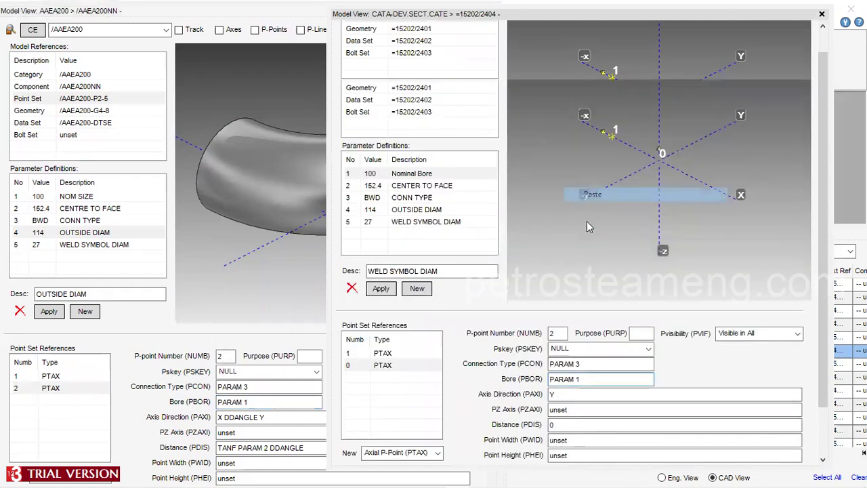
{"action": "left_click", "coordinate": [565, 393]}
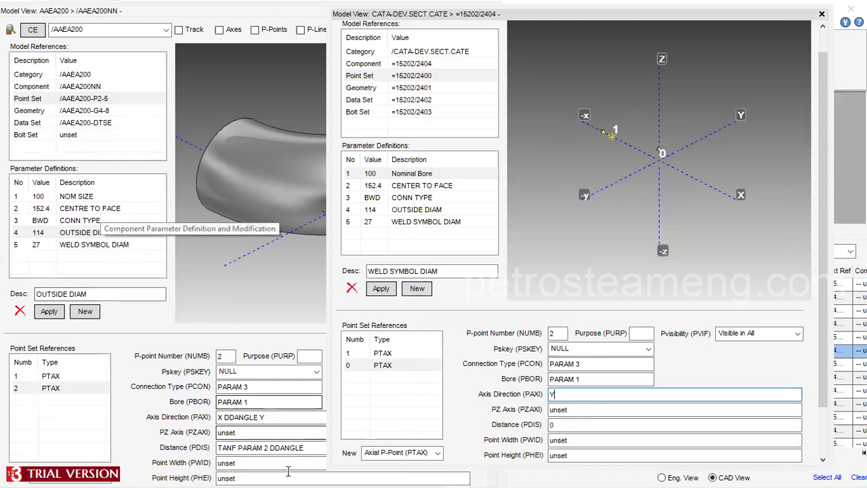
{"action": "left_click", "coordinate": [565, 425]}
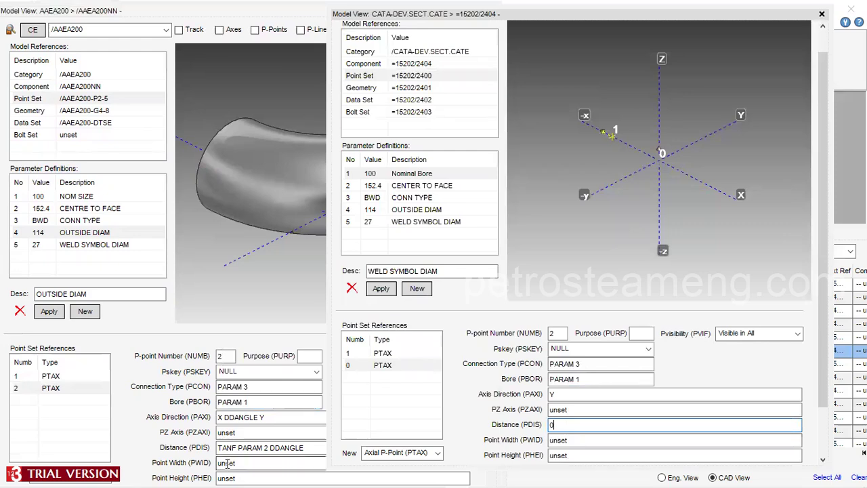
{"action": "left_click", "coordinate": [562, 394]}
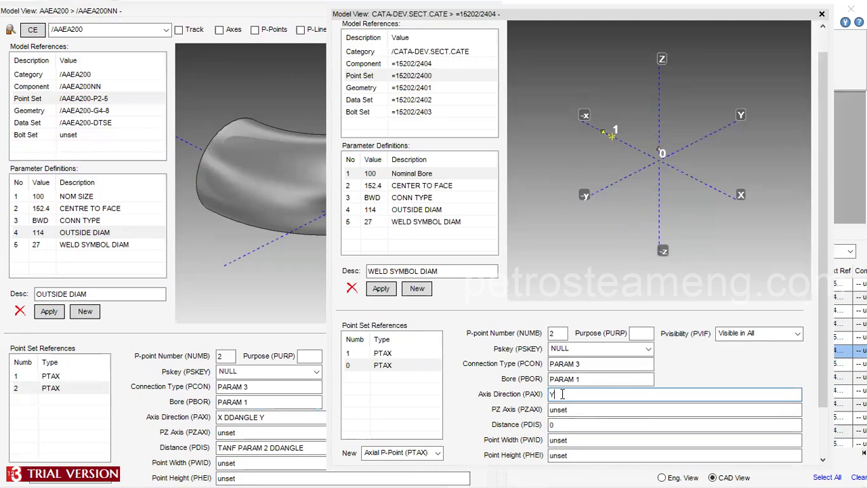
{"action": "left_click", "coordinate": [265, 417]}
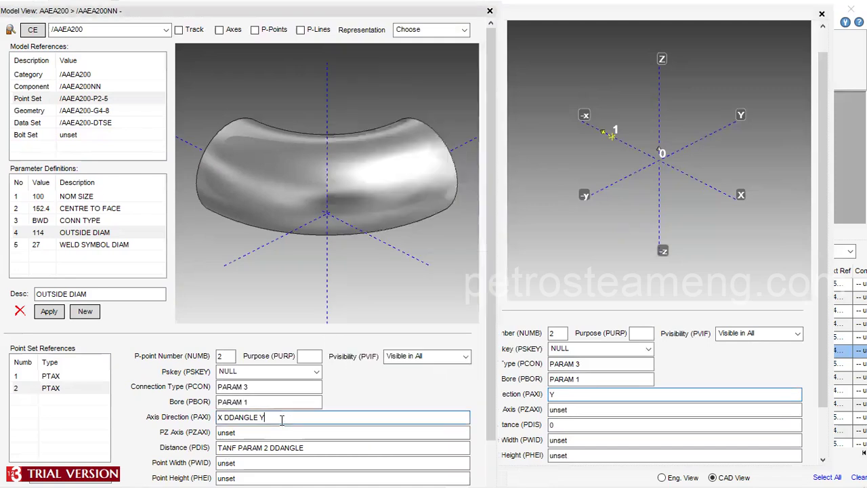
{"action": "left_click_drag", "start_coordinate": [265, 417], "coordinate": [218, 418]}
{"action": "right_click", "coordinate": [238, 418]}
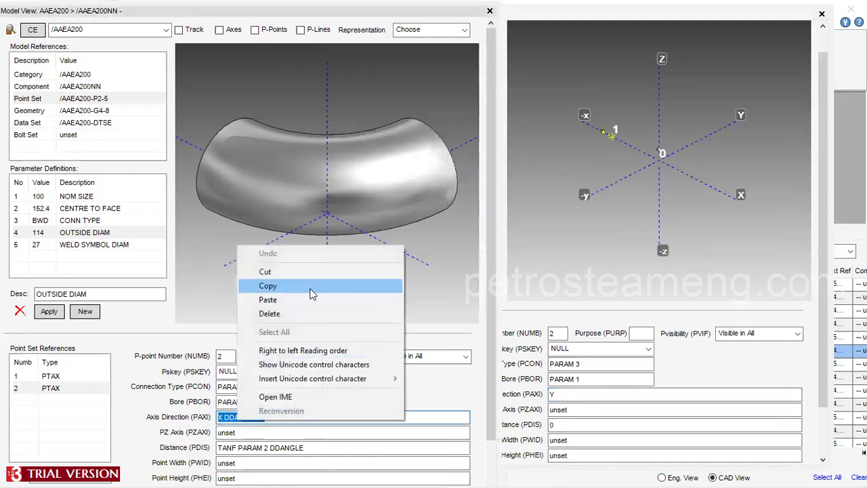
{"action": "left_click", "coordinate": [311, 288]}
{"action": "left_click", "coordinate": [602, 394]}
{"action": "double_click", "coordinate": [603, 395]}
- Set the distance (PDIS) of the new component's P-point 2 to PARAM 2 and apply its settings
{"action": "left_click", "coordinate": [573, 424]}
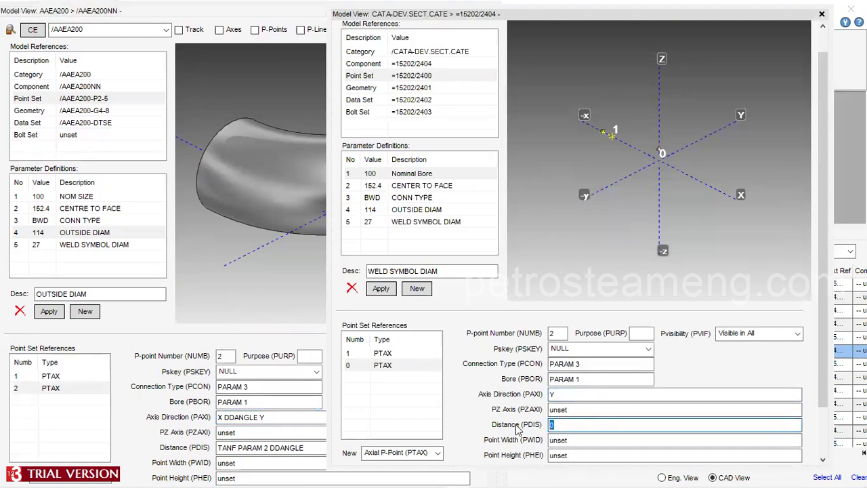
{"action": "type", "text": "PARAM 2"}
{"action": "key", "text": "Tab"}
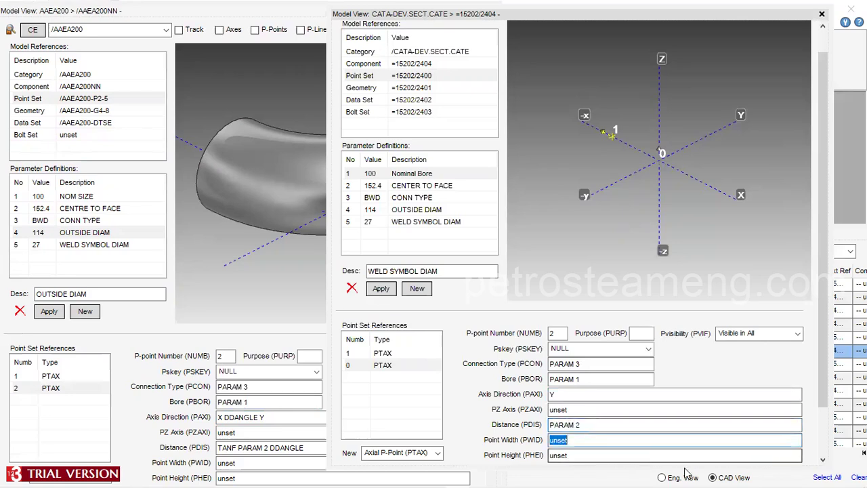
{"action": "scroll", "coordinate": [765, 333], "scroll_direction": "down", "scroll_amount": 1}
{"action": "scroll", "coordinate": [828, 427], "scroll_direction": "down", "scroll_amount": 1}
{"action": "scroll", "coordinate": [828, 432], "scroll_direction": "down", "scroll_amount": 2}
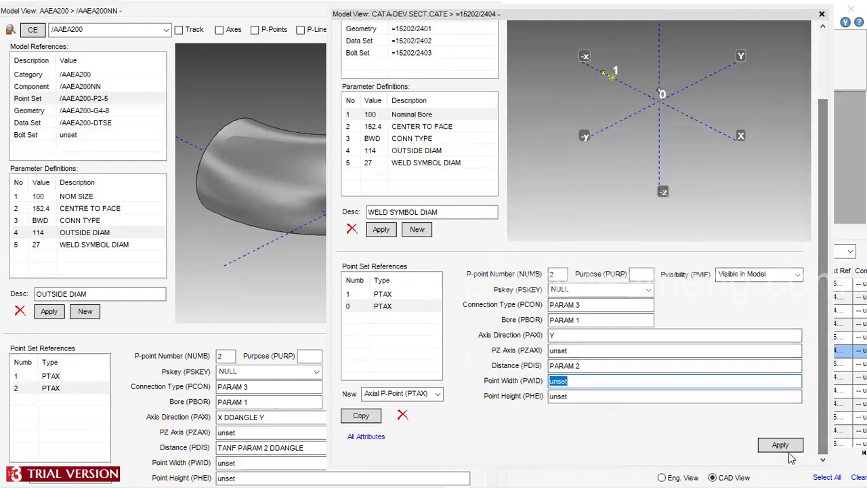
{"action": "left_click", "coordinate": [780, 446]}
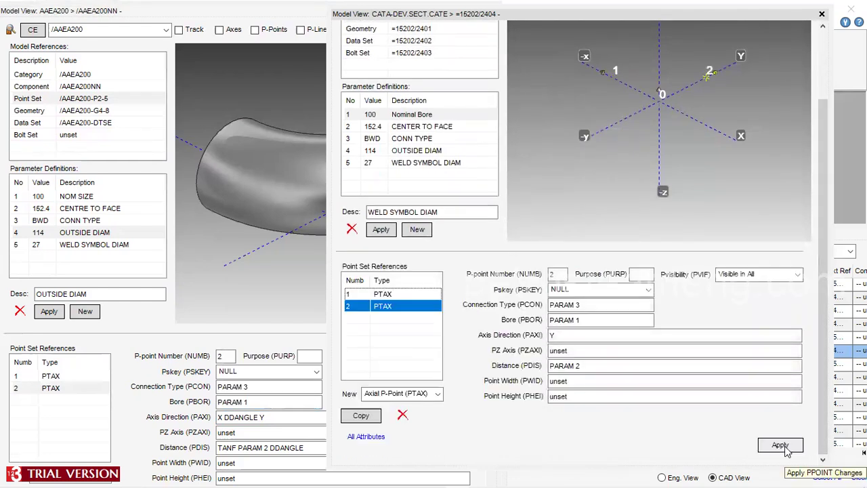
{"action": "scroll", "coordinate": [719, 132], "scroll_direction": "up", "scroll_amount": 4}
{"action": "scroll", "coordinate": [718, 132], "scroll_direction": "up", "scroll_amount": 2}
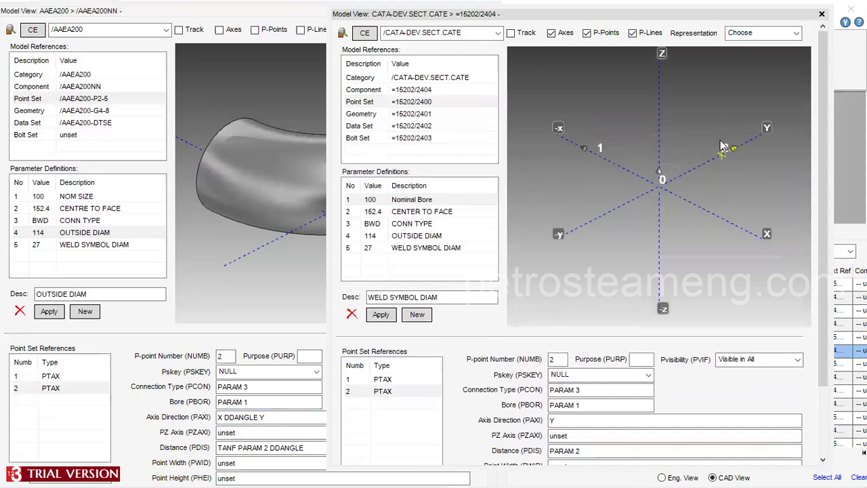
- Copy the axis direction (PAXI) X DDANGLE Y from AAEA200's P-point 2 into the new P-point 2
{"action": "scroll", "coordinate": [721, 152], "scroll_direction": "down", "scroll_amount": 3}
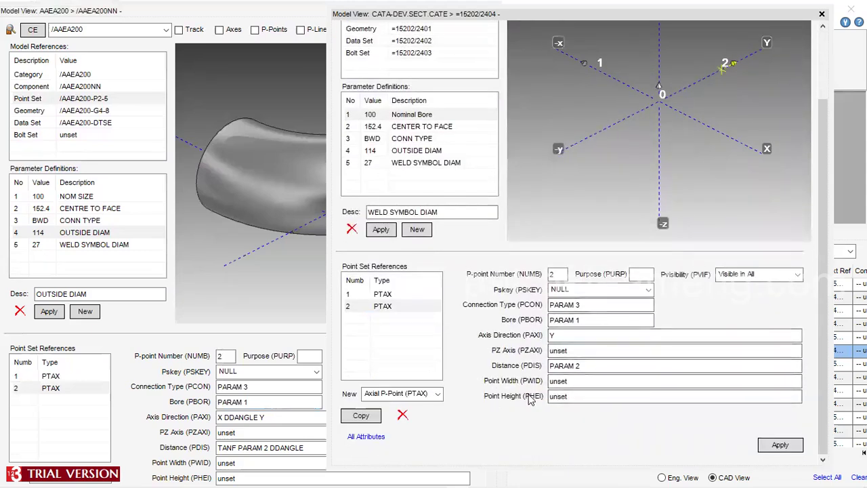
{"action": "left_click", "coordinate": [270, 416]}
{"action": "left_click_drag", "start_coordinate": [270, 417], "coordinate": [216, 416]}
{"action": "right_click", "coordinate": [229, 415]}
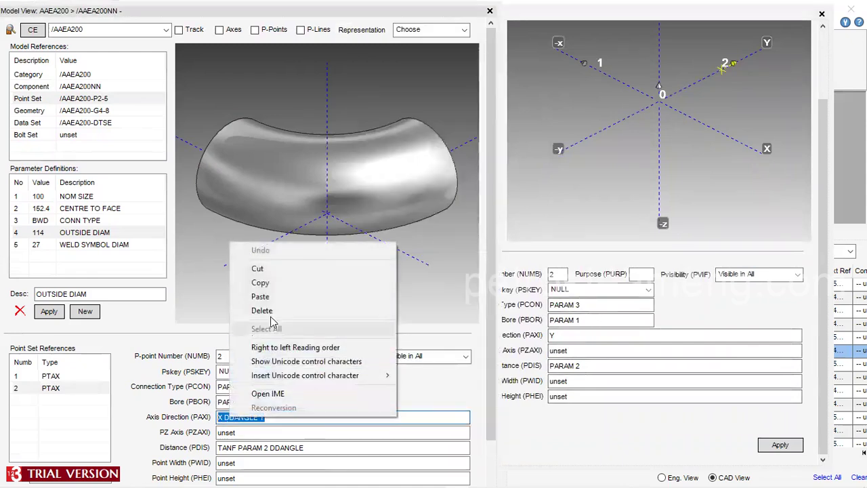
{"action": "left_click", "coordinate": [282, 284]}
{"action": "left_click", "coordinate": [581, 338]}
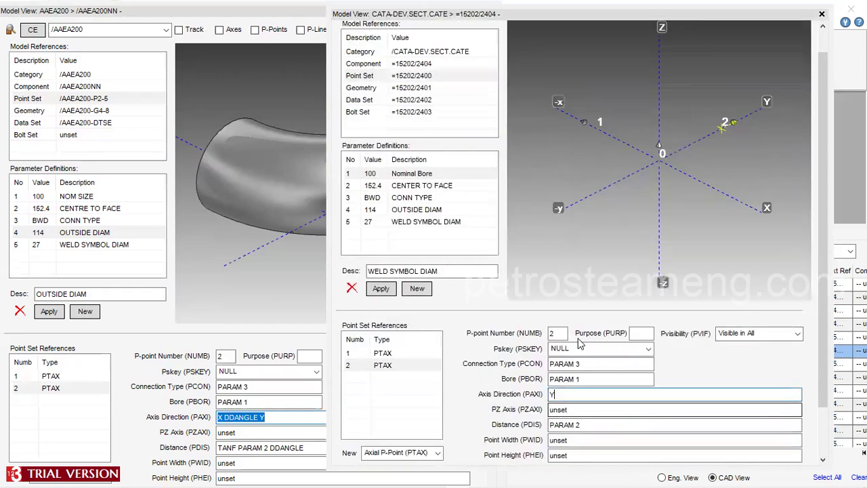
{"action": "double_click", "coordinate": [562, 400]}
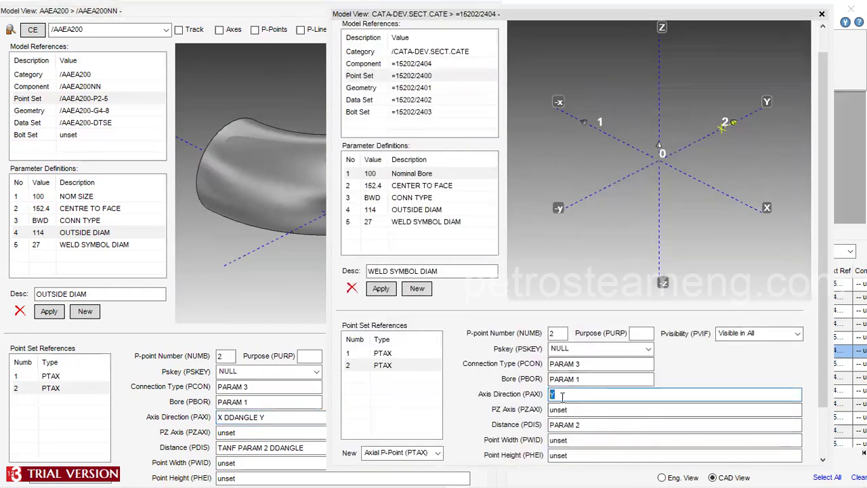
{"action": "right_click", "coordinate": [562, 393]}
{"action": "left_click", "coordinate": [598, 276]}
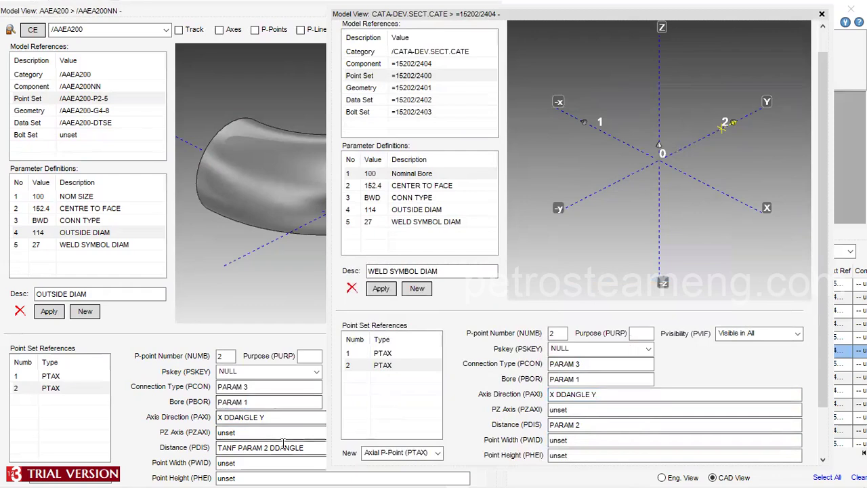
- Copy the distance (PDIS) expression TANF PARAM 2 DDANGLE from AAEA200 into the new P-point 2 and apply its settings
{"action": "left_click", "coordinate": [295, 415]}
{"action": "left_click_drag", "start_coordinate": [306, 447], "coordinate": [205, 447]}
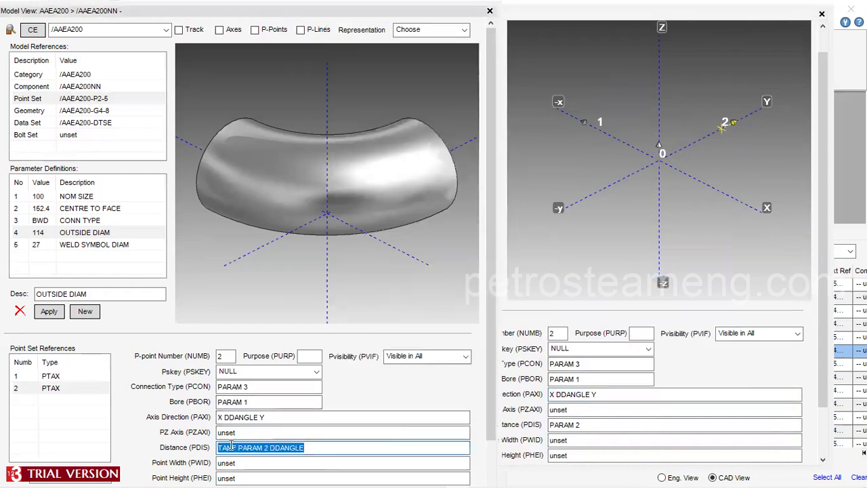
{"action": "right_click", "coordinate": [231, 445]}
{"action": "left_click", "coordinate": [274, 311]}
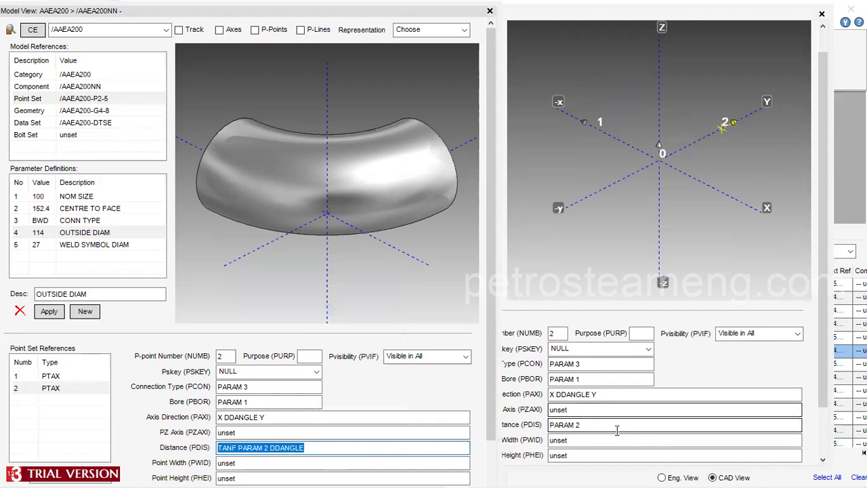
{"action": "left_click", "coordinate": [616, 431]}
{"action": "left_click_drag", "start_coordinate": [609, 425], "coordinate": [550, 424]}
{"action": "right_click", "coordinate": [562, 425]}
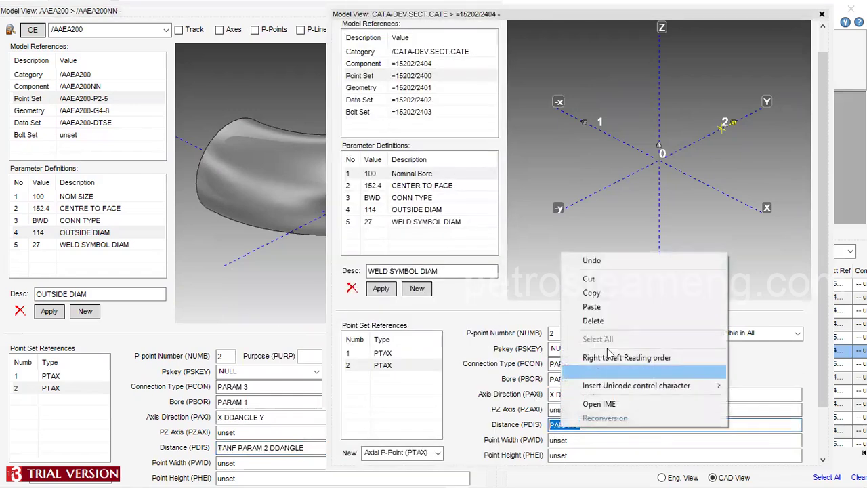
{"action": "left_click", "coordinate": [613, 313]}
{"action": "key", "text": "Tab"}
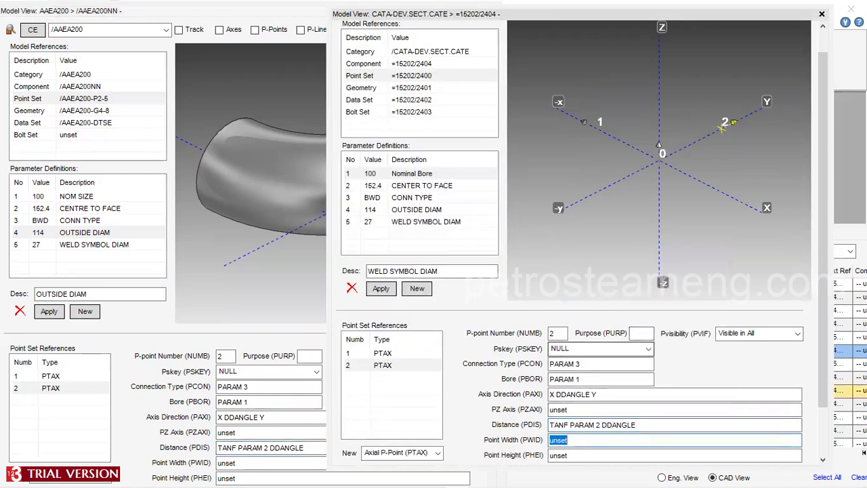
{"action": "scroll", "coordinate": [767, 447], "scroll_direction": "down", "scroll_amount": 2}
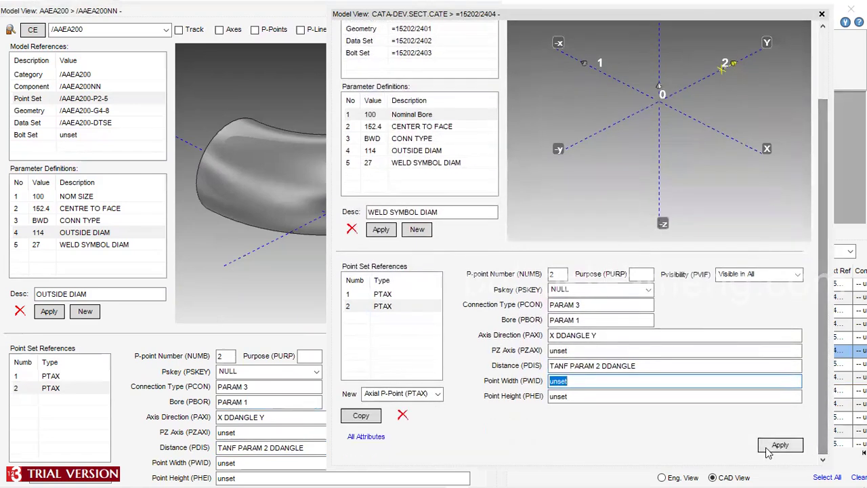
{"action": "left_click", "coordinate": [767, 450]}
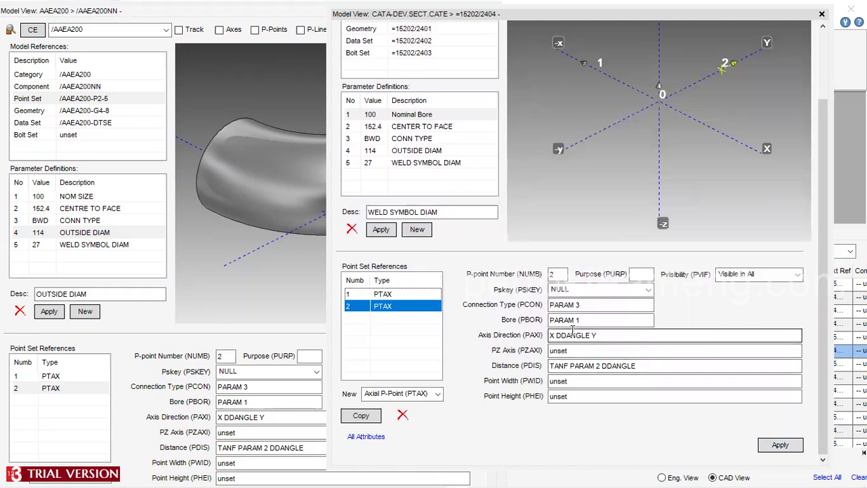
- Open the geometry set of the new component and that of AAEA200 for comparison
{"action": "scroll", "coordinate": [573, 330], "scroll_direction": "up", "scroll_amount": 2}
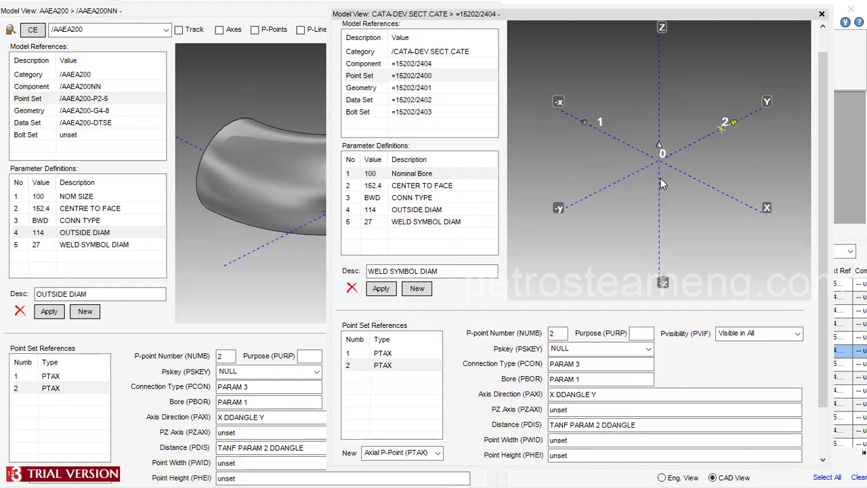
{"action": "left_click", "coordinate": [362, 92]}
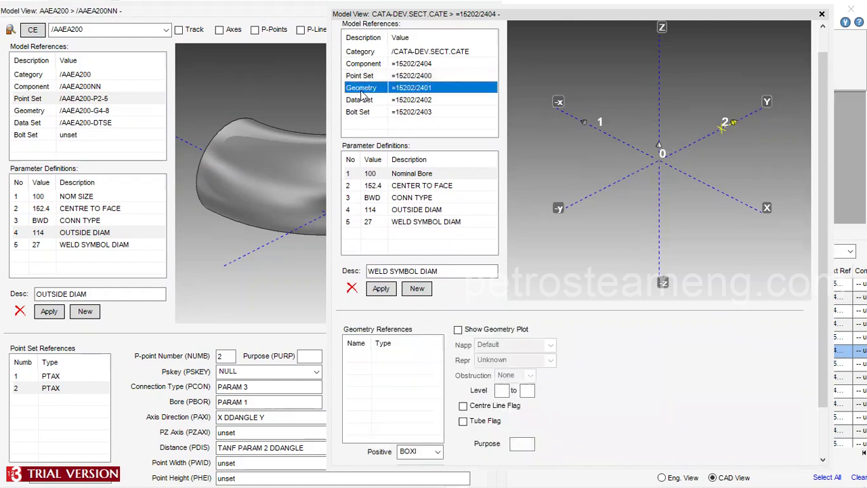
{"action": "left_click", "coordinate": [31, 111]}
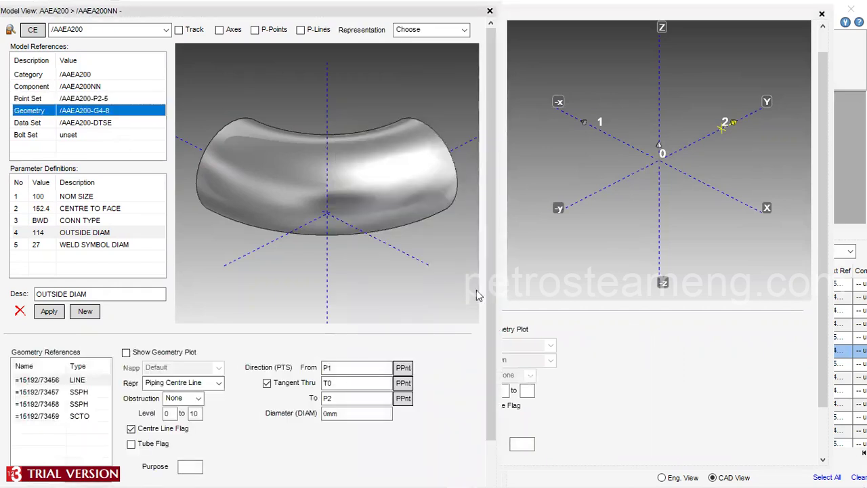
{"action": "left_click", "coordinate": [502, 295]}
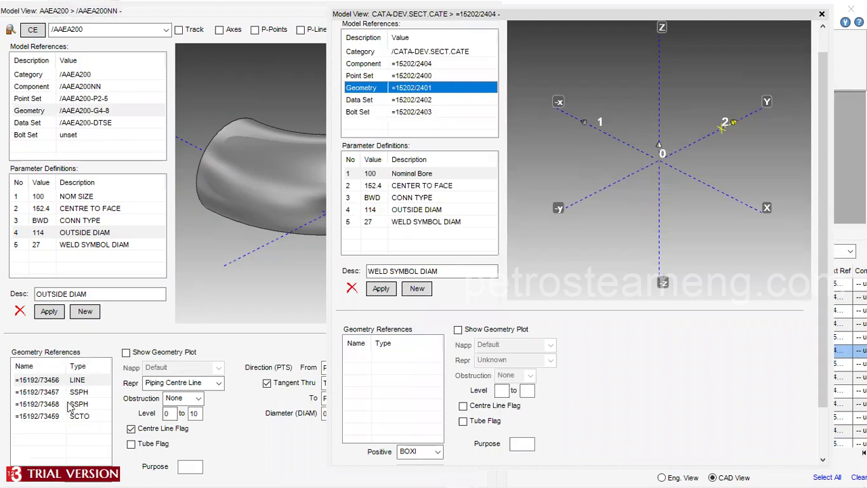
- Examine the settings of the SCTO and LINE primitives in AAEA200's geometry set
{"action": "left_click", "coordinate": [86, 419]}
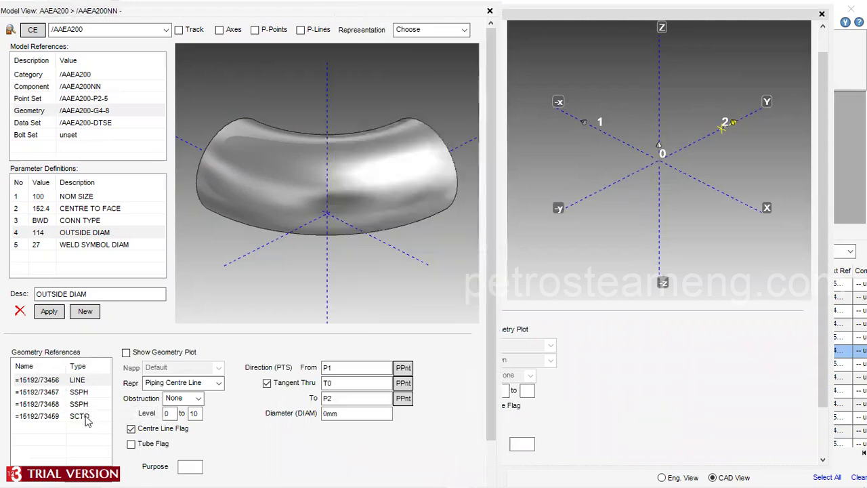
{"action": "left_click", "coordinate": [86, 419]}
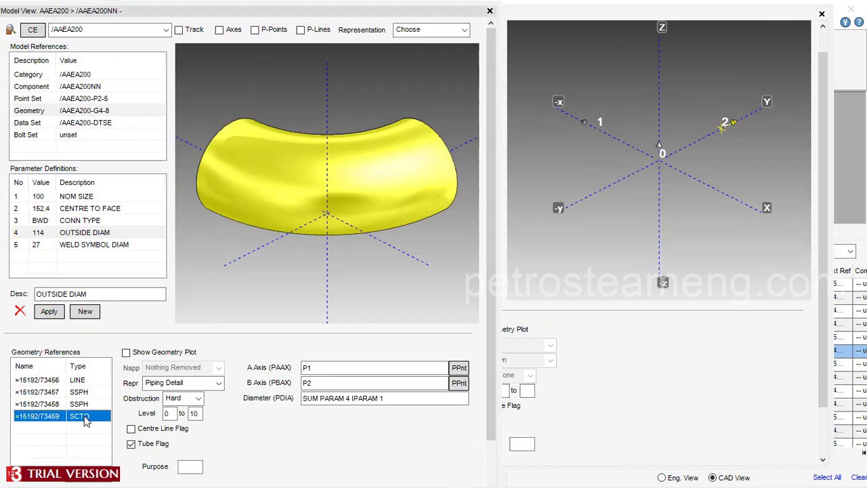
{"action": "left_click", "coordinate": [74, 380]}
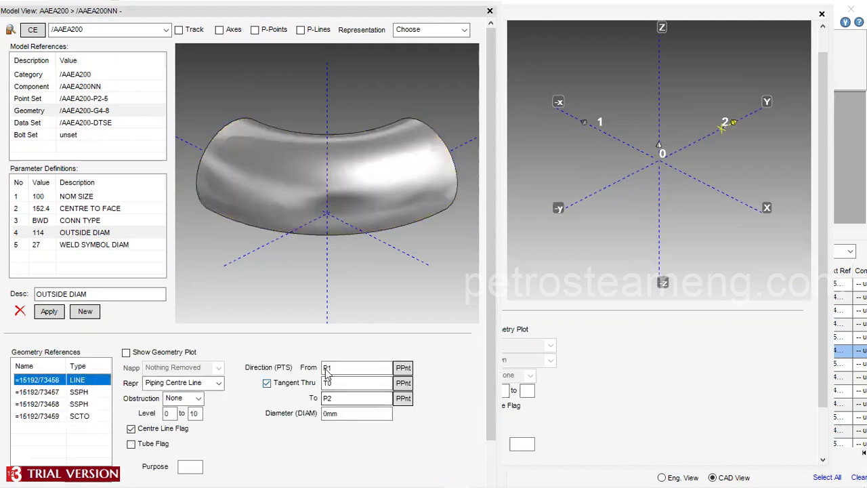
{"action": "left_click", "coordinate": [616, 425]}
{"action": "left_click", "coordinate": [72, 414]}
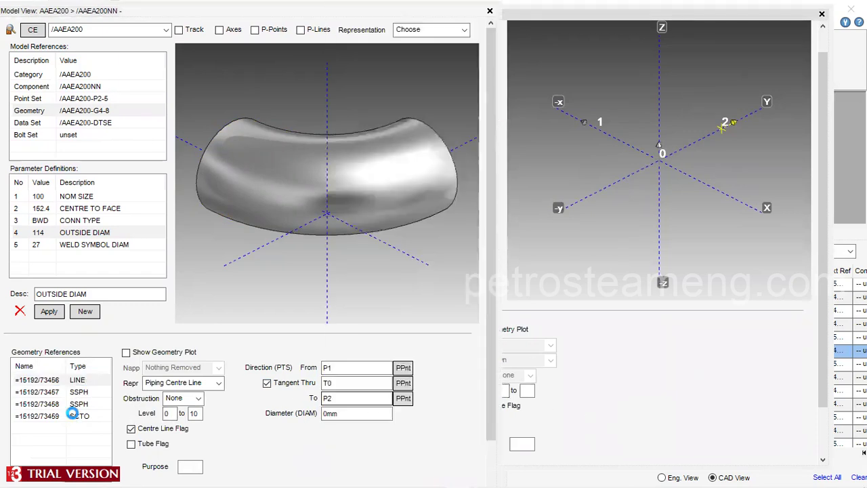
- Add a positive SCTO primitive to the new component's geometry set and leave its representation as Piping Detail
{"action": "left_click", "coordinate": [637, 386]}
{"action": "left_click", "coordinate": [437, 452]}
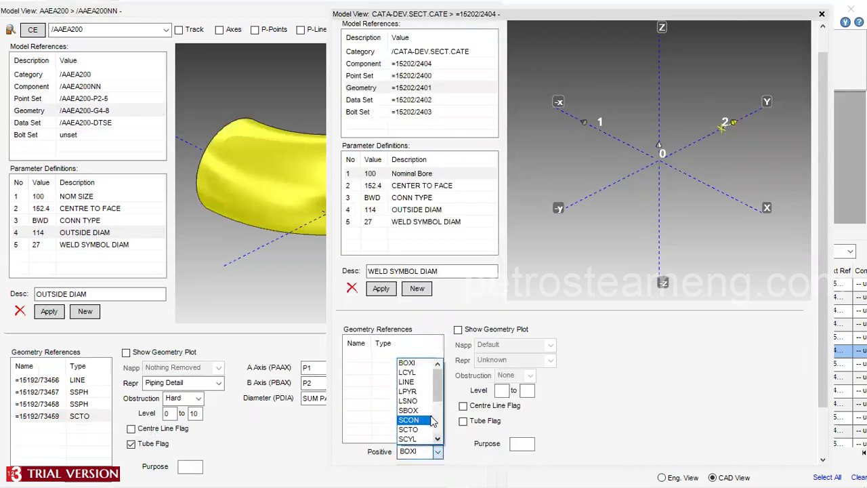
{"action": "left_click", "coordinate": [420, 428]}
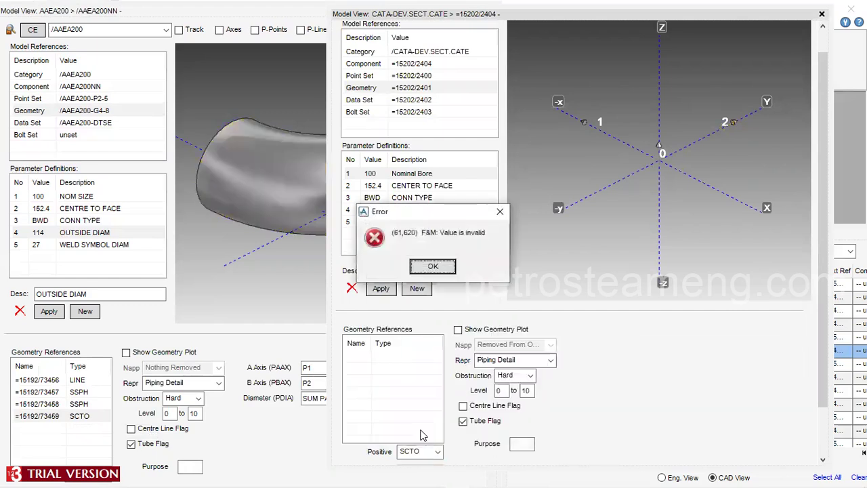
{"action": "left_click", "coordinate": [435, 264]}
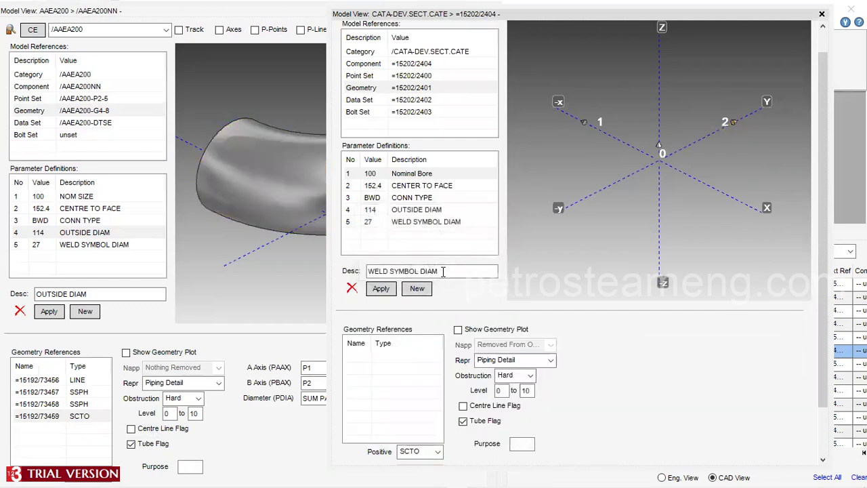
{"action": "left_click", "coordinate": [438, 452]}
{"action": "left_click", "coordinate": [413, 362]}
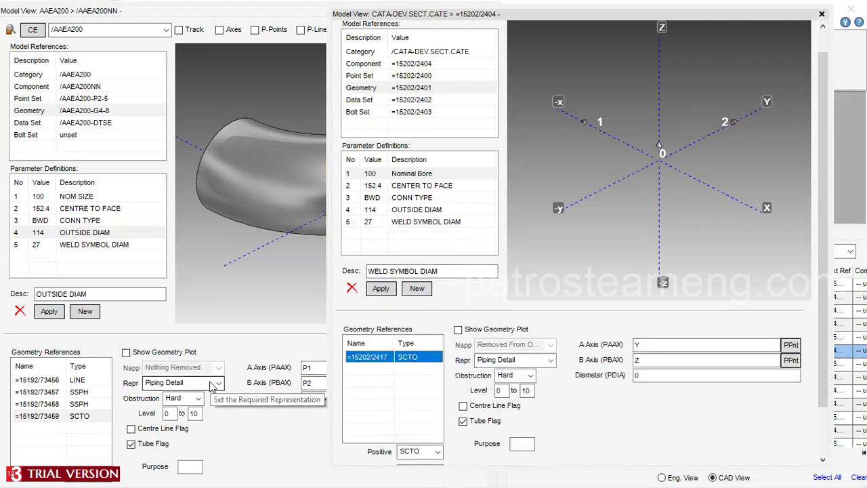
{"action": "left_click", "coordinate": [551, 360]}
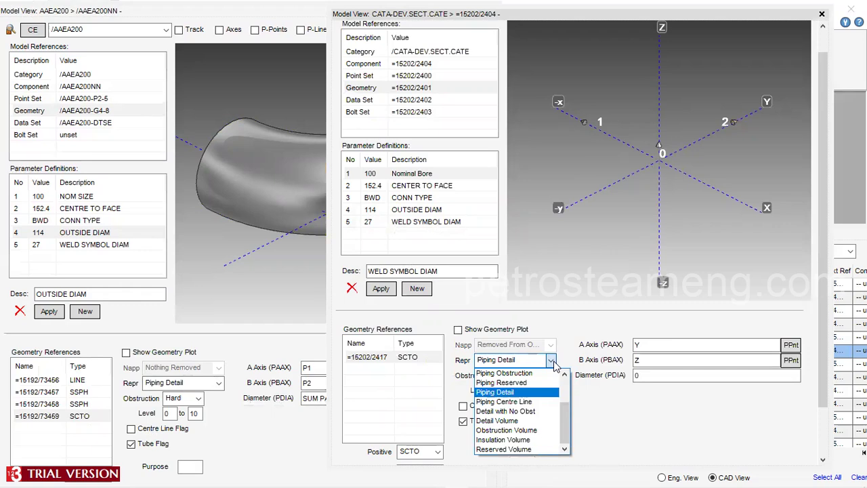
{"action": "left_click", "coordinate": [551, 360]}
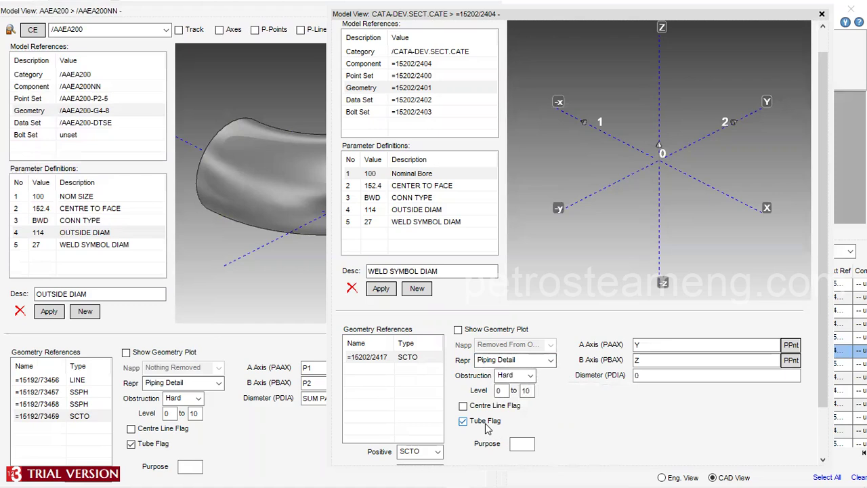
- Examine the geometry plot of the new SCTO primitive to see what its axis and diameter parameters mean
{"action": "left_click", "coordinate": [526, 443]}
{"action": "left_click", "coordinate": [458, 330]}
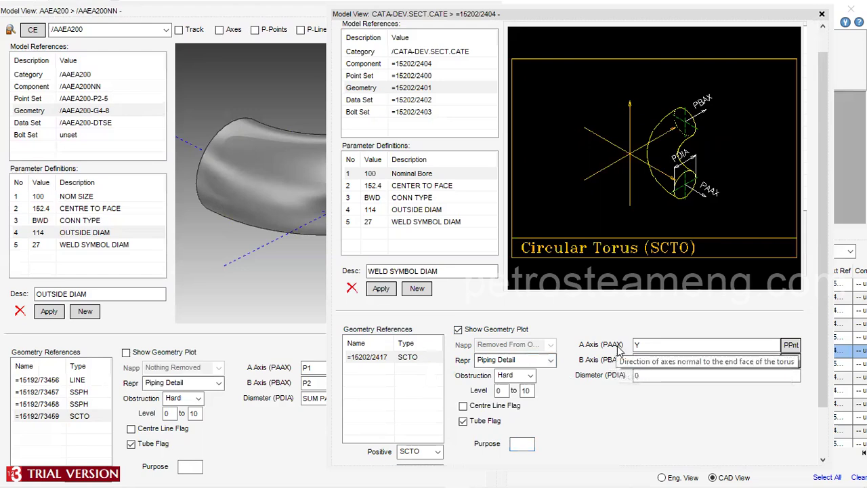
{"action": "left_click", "coordinate": [643, 346]}
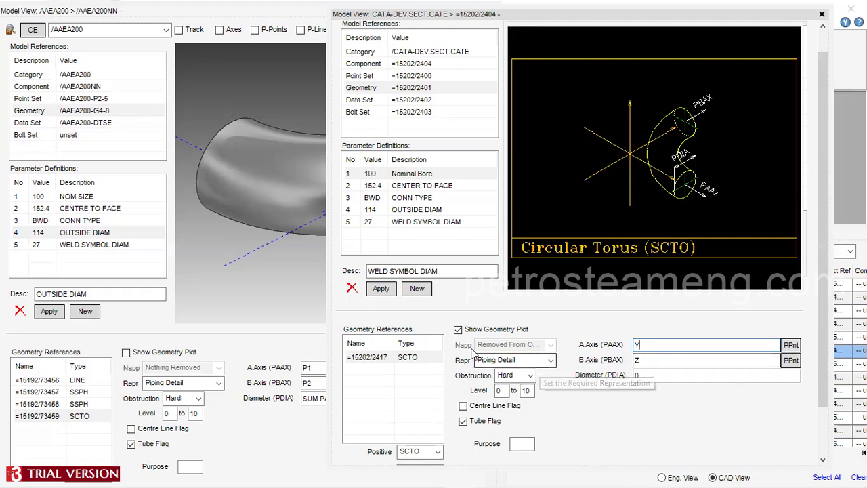
{"action": "left_click", "coordinate": [459, 330]}
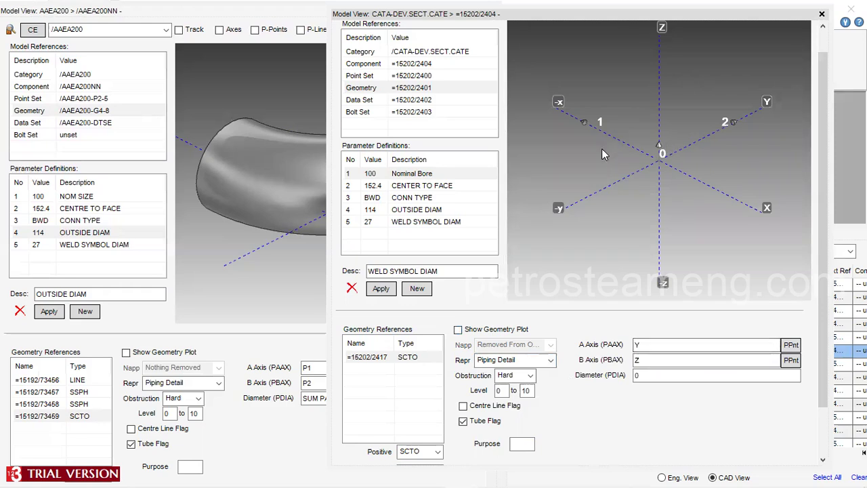
- Set the new SCTO's A axis to P-point P1 and its B axis to P-point P2 by picking them in the model
{"action": "double_click", "coordinate": [647, 347]}
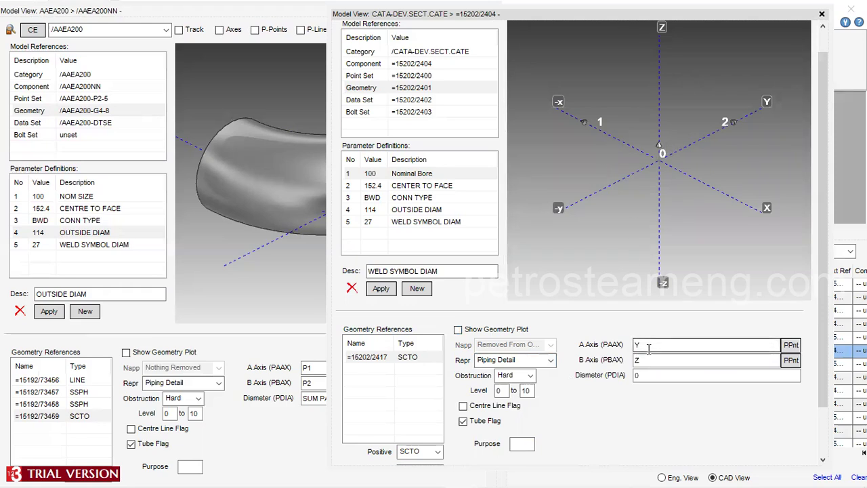
{"action": "left_click", "coordinate": [789, 346]}
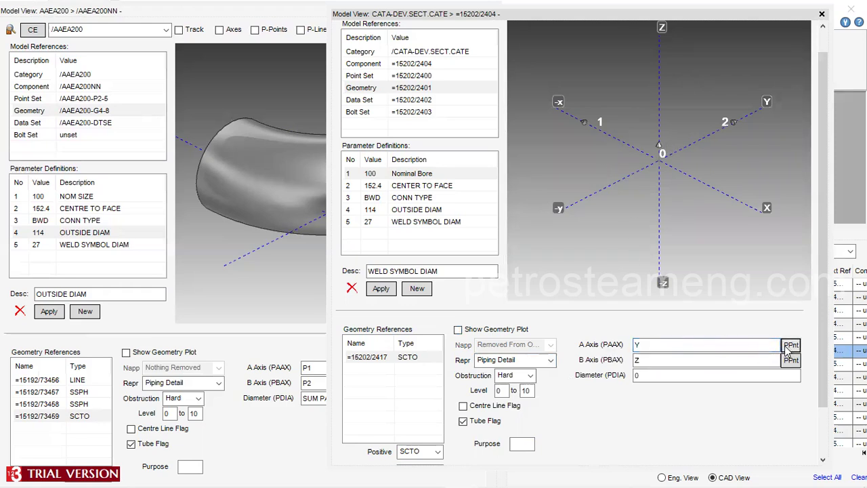
{"action": "left_click", "coordinate": [596, 126]}
{"action": "left_click", "coordinate": [790, 360]}
{"action": "left_click", "coordinate": [728, 124]}
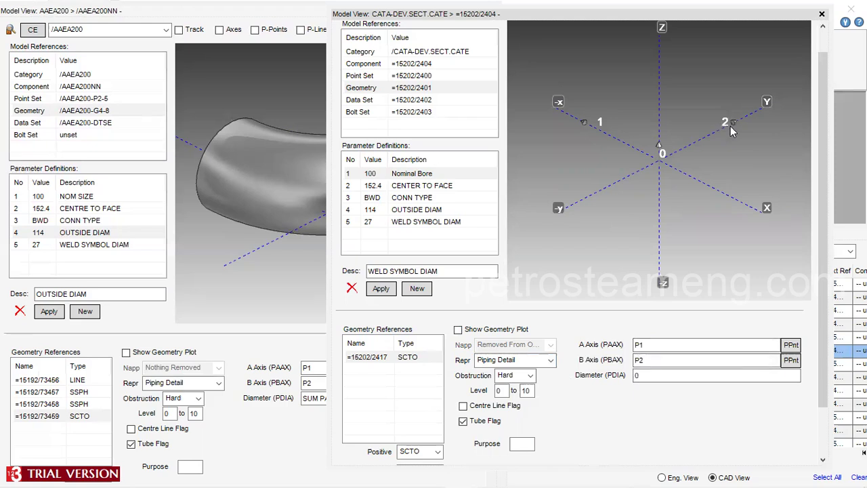
- Copy the diameter (PDIA) expression SUM PARAM 4 IPARAM 1 from AAEA200's SCTO into the new SCTO's diameter
{"action": "left_click", "coordinate": [639, 376]}
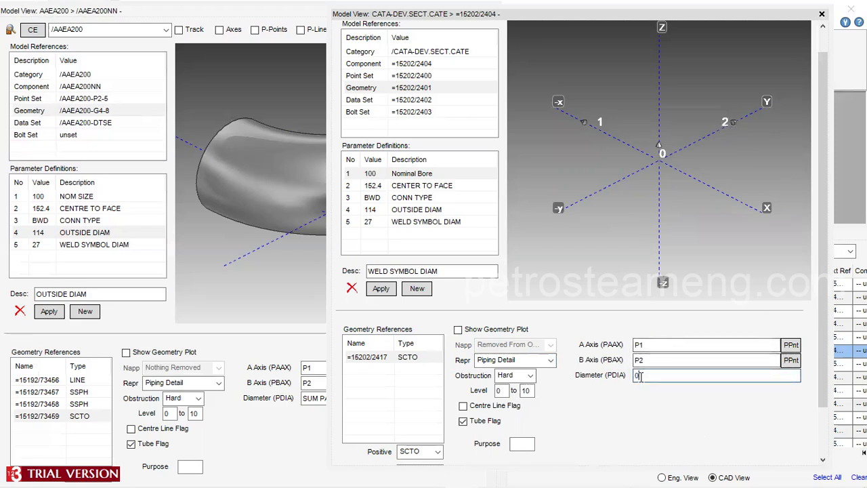
{"action": "double_click", "coordinate": [639, 377]}
{"action": "scroll", "coordinate": [656, 31], "scroll_direction": "up", "scroll_amount": 1}
{"action": "left_click_drag", "start_coordinate": [626, 14], "coordinate": [581, 16]}
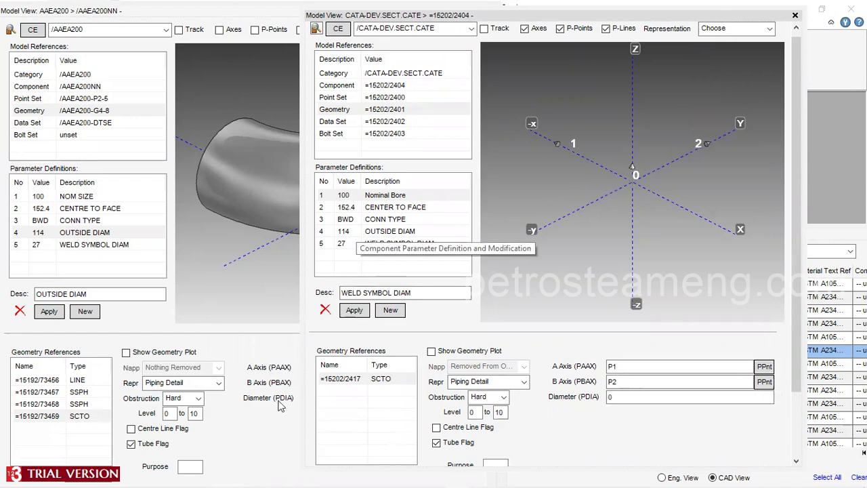
{"action": "left_click", "coordinate": [279, 424]}
{"action": "left_click_drag", "start_coordinate": [389, 398], "coordinate": [305, 398]}
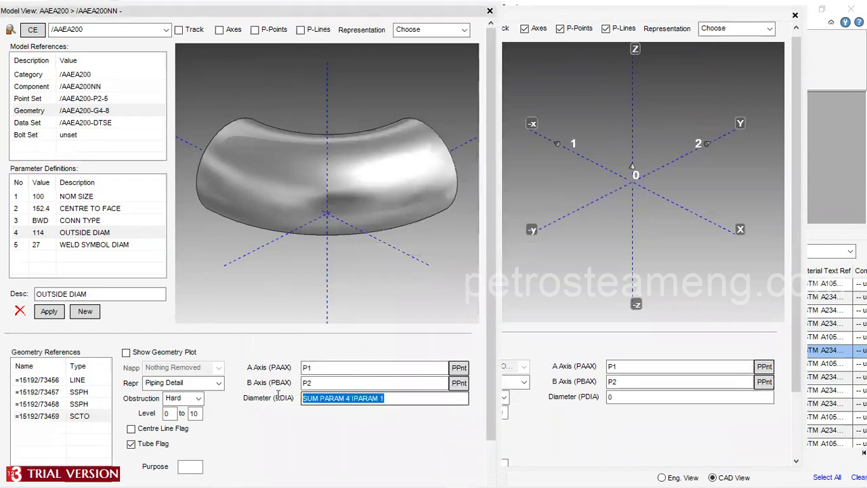
{"action": "right_click", "coordinate": [317, 397]}
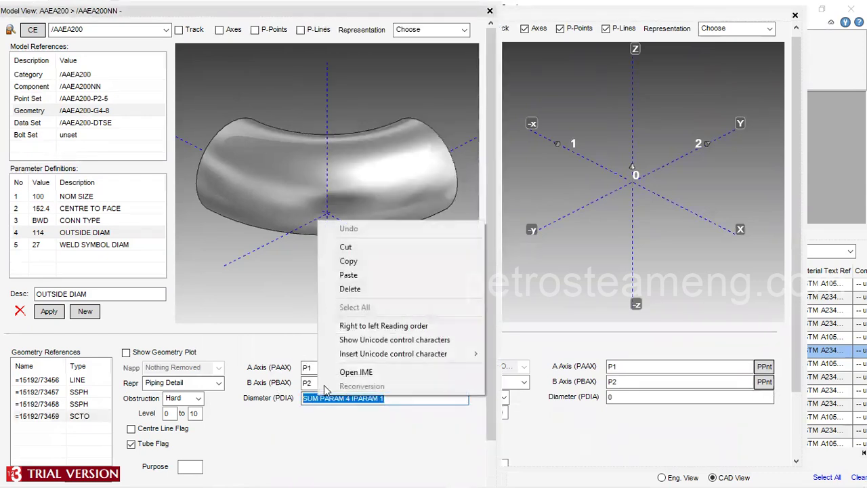
{"action": "left_click", "coordinate": [348, 261]}
{"action": "left_click", "coordinate": [621, 398]}
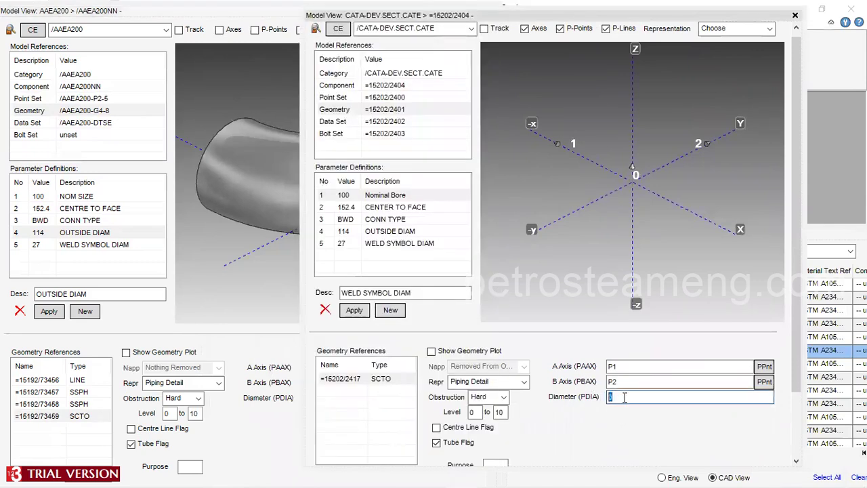
{"action": "right_click", "coordinate": [622, 398]}
{"action": "left_click", "coordinate": [660, 277]}
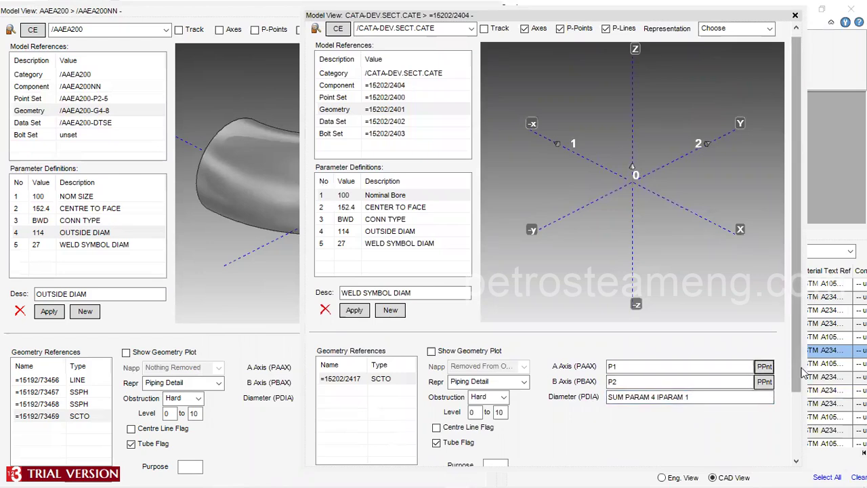
- Apply the new SCTO's settings and inspect the resulting elbow from another angle
{"action": "left_click_drag", "start_coordinate": [798, 369], "coordinate": [796, 432]}
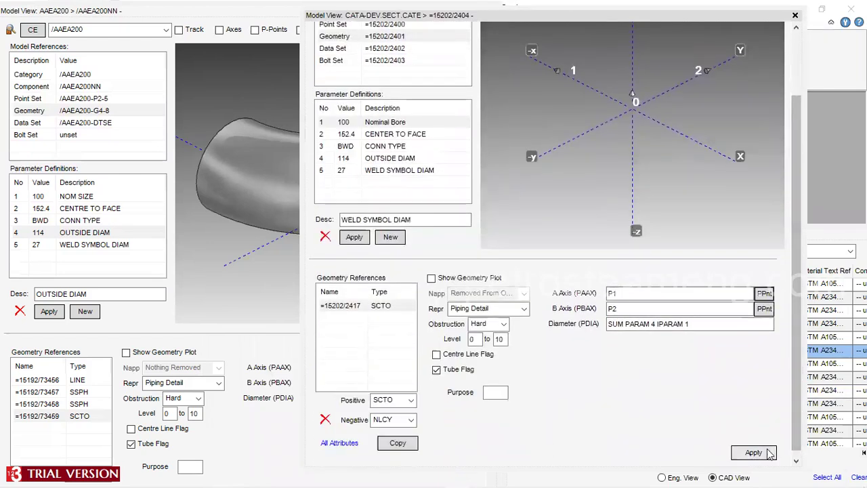
{"action": "left_click", "coordinate": [753, 451]}
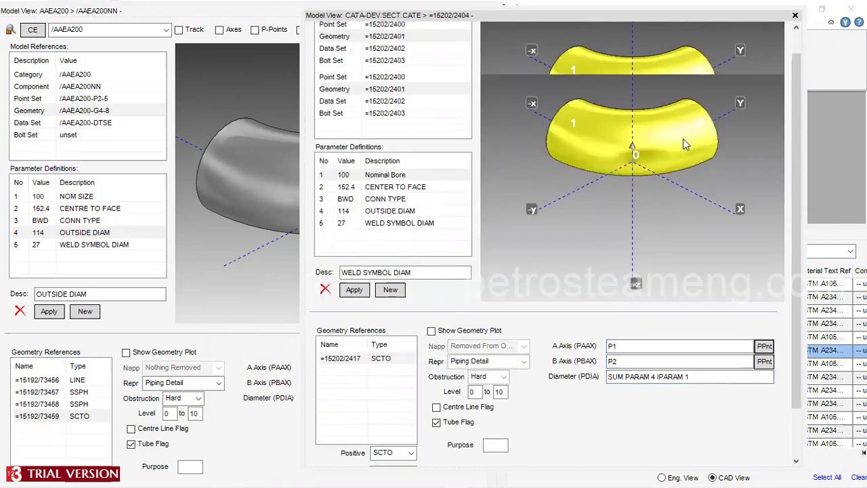
{"action": "middle_click_drag", "start_coordinate": [657, 217], "coordinate": [591, 228]}
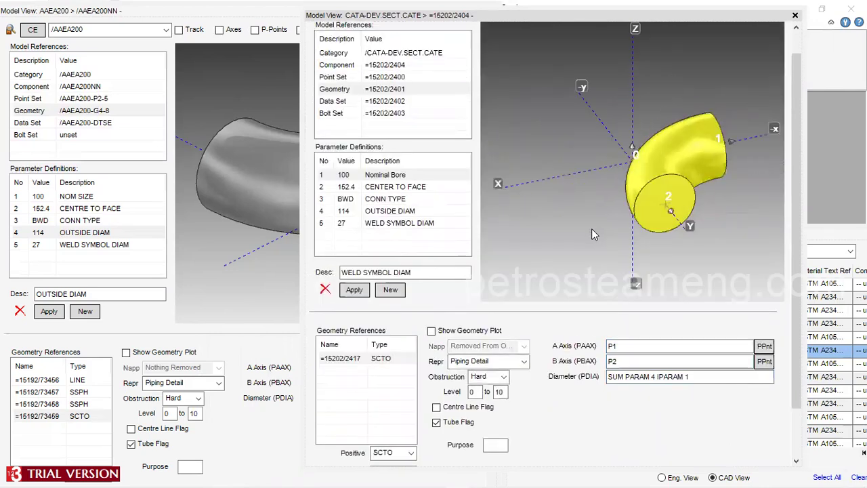
{"action": "middle_click_drag", "start_coordinate": [658, 129], "coordinate": [638, 203]}
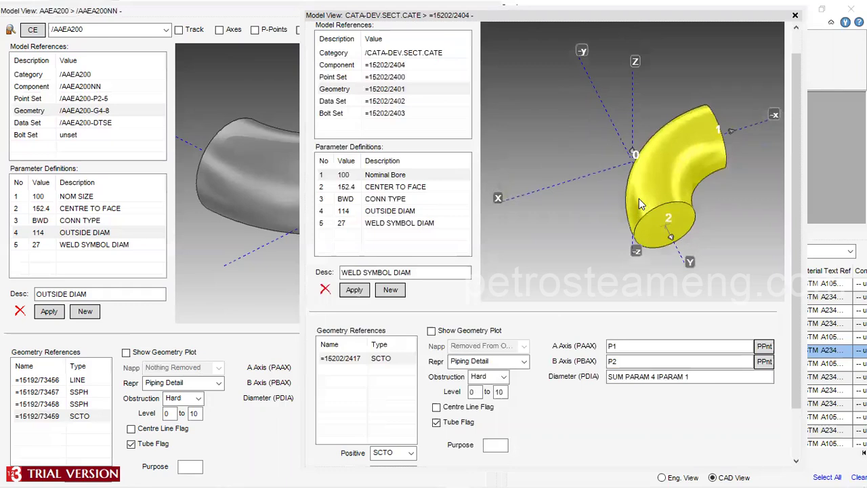
- Review the new component's data set, bolt set and component references
{"action": "left_click_drag", "start_coordinate": [792, 329], "coordinate": [790, 417]}
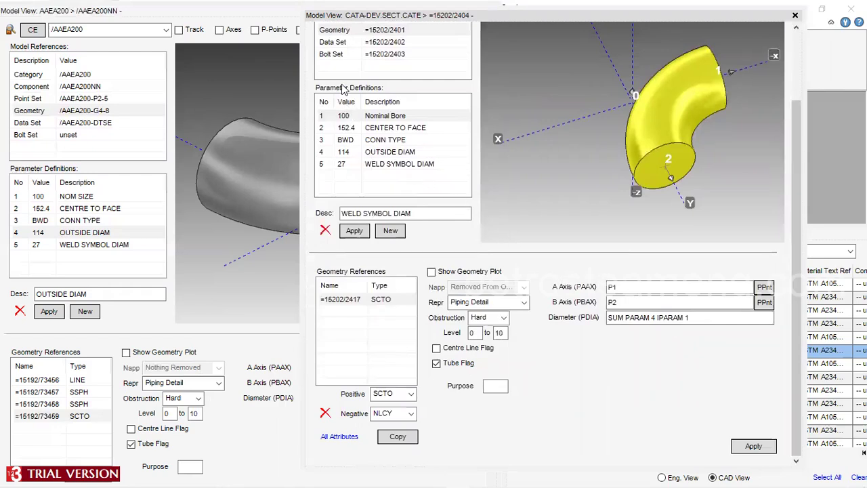
{"action": "left_click", "coordinate": [337, 42]}
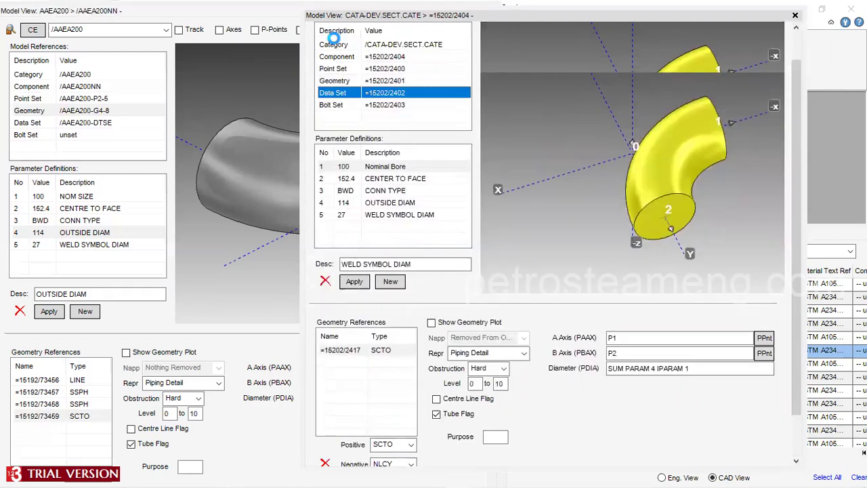
{"action": "left_click", "coordinate": [324, 106]}
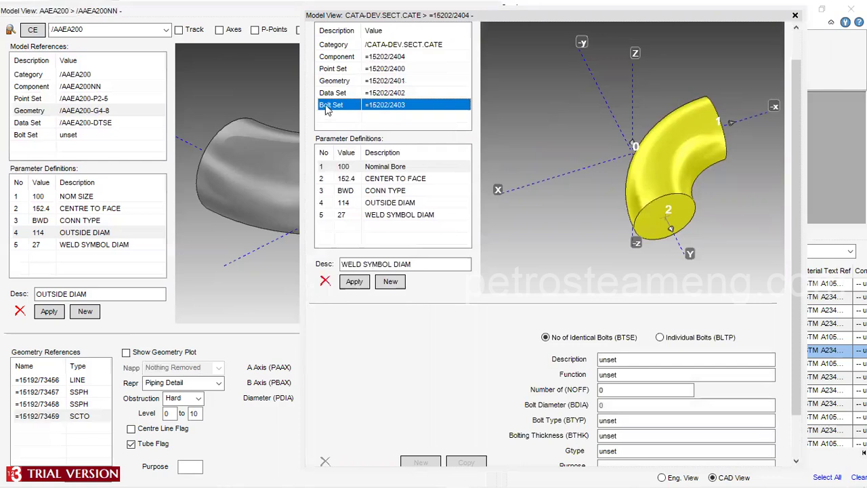
{"action": "left_click", "coordinate": [337, 58]}
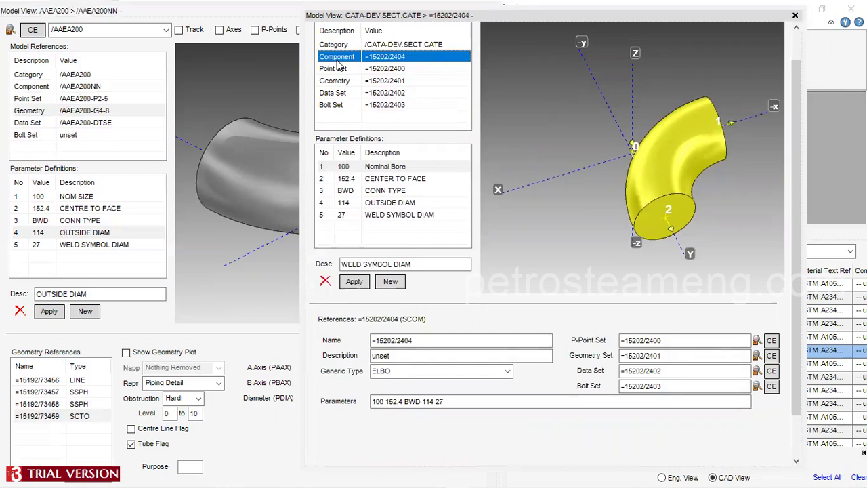
{"action": "scroll", "coordinate": [338, 64], "scroll_direction": "up", "scroll_amount": 1}
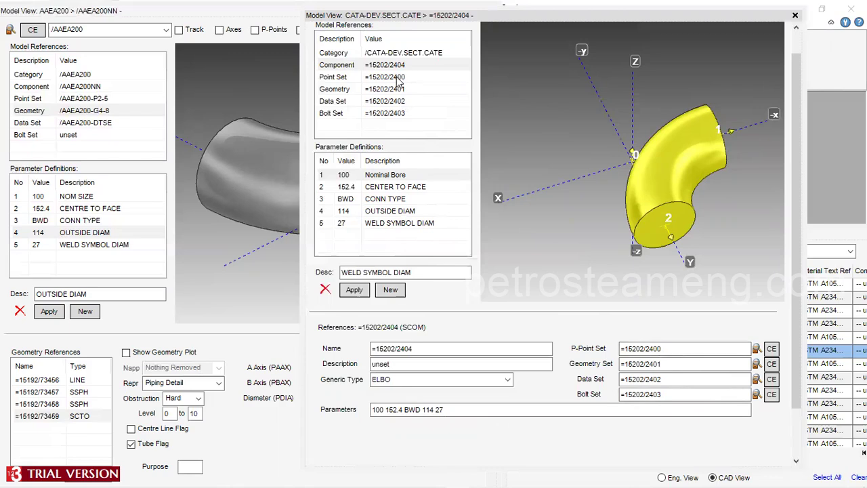
{"action": "left_click", "coordinate": [656, 348]}
{"action": "left_click", "coordinate": [663, 364]}
- Close the AAEA200 model view and list the components of category CATA-DEV.SECT.CATE, locating SCOM 1 in the catalogue hierarchy
{"action": "left_click_drag", "start_coordinate": [190, 4], "coordinate": [194, 84]}
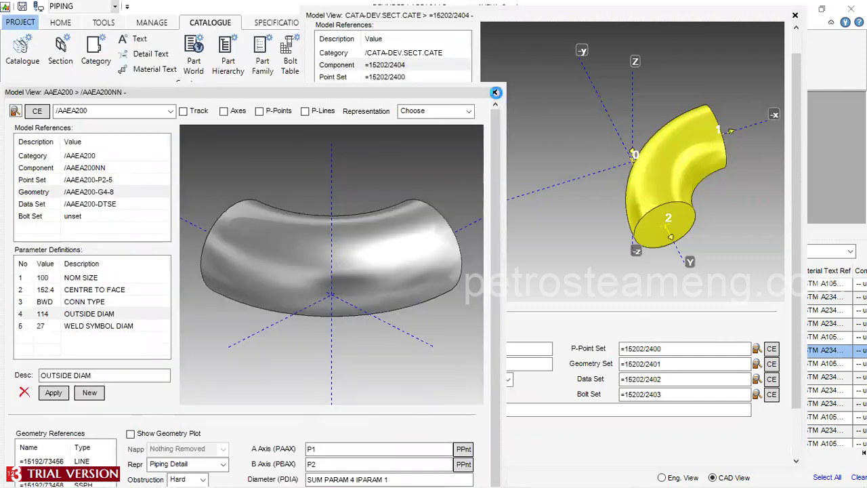
{"action": "left_click", "coordinate": [494, 93]}
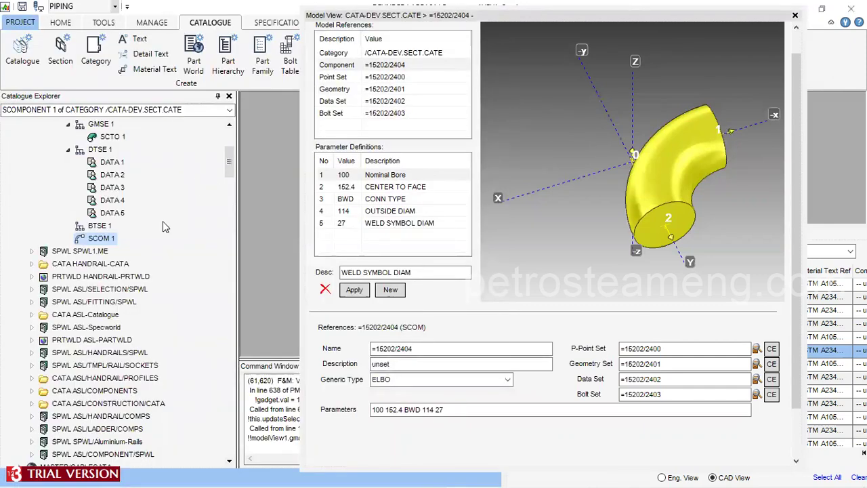
{"action": "scroll", "coordinate": [163, 221], "scroll_direction": "up", "scroll_amount": 3}
{"action": "scroll", "coordinate": [162, 226], "scroll_direction": "up", "scroll_amount": 1}
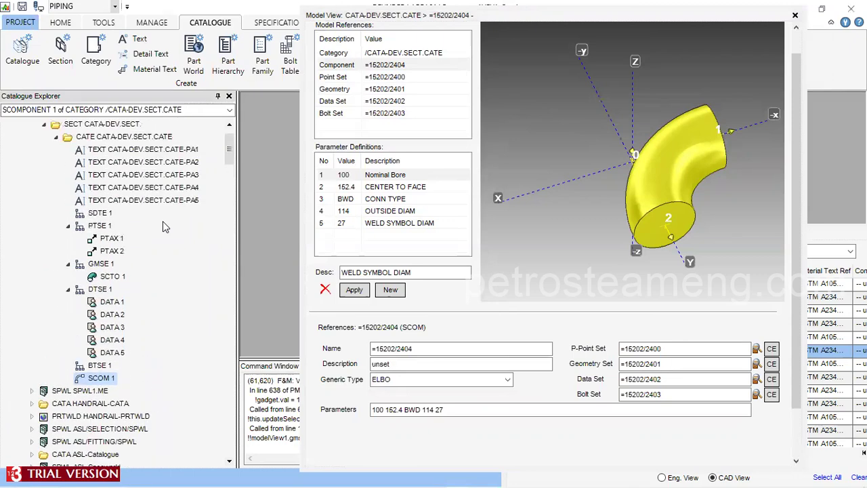
{"action": "left_click", "coordinate": [91, 380]}
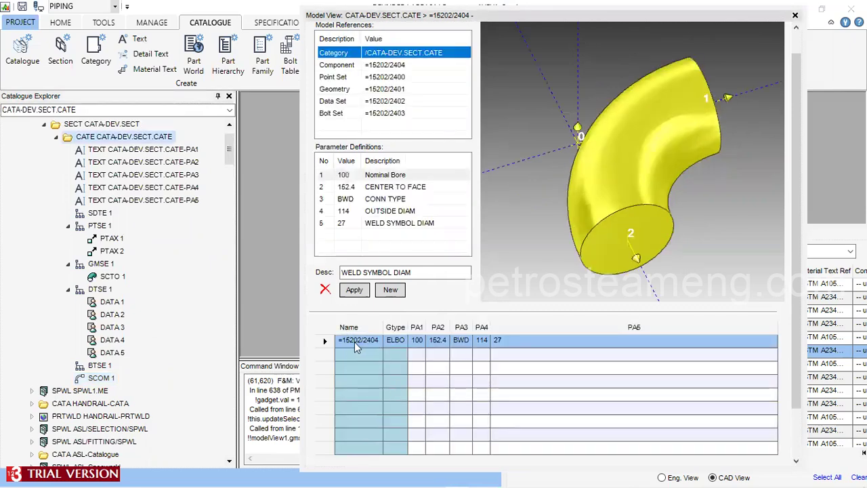
{"action": "left_click", "coordinate": [106, 385]}
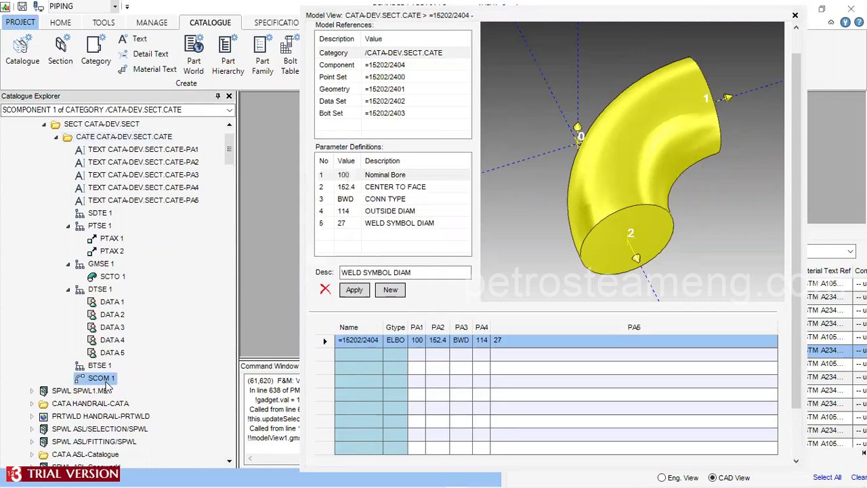
- Duplicate the existing ELBO component in the category's component table and select the copy, SCOM 2, in the hierarchy
{"action": "left_click", "coordinate": [326, 357]}
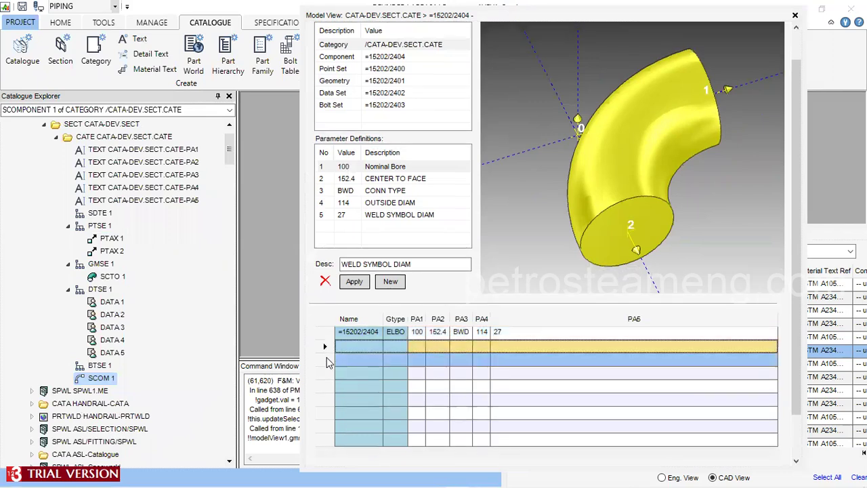
{"action": "left_click", "coordinate": [324, 334]}
{"action": "right_click", "coordinate": [324, 337]}
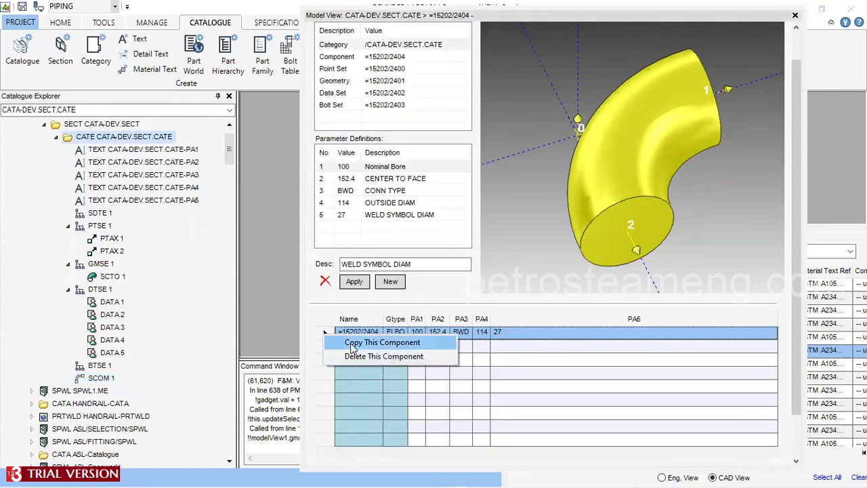
{"action": "left_click", "coordinate": [352, 342]}
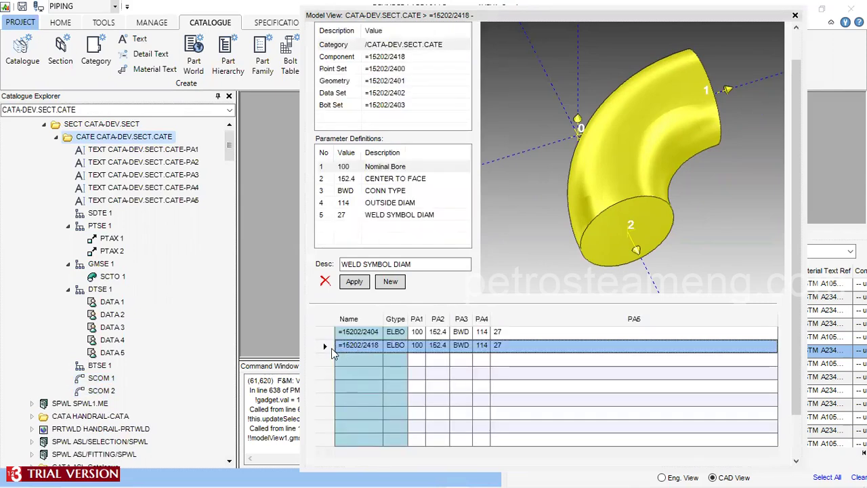
{"action": "left_click", "coordinate": [105, 391]}
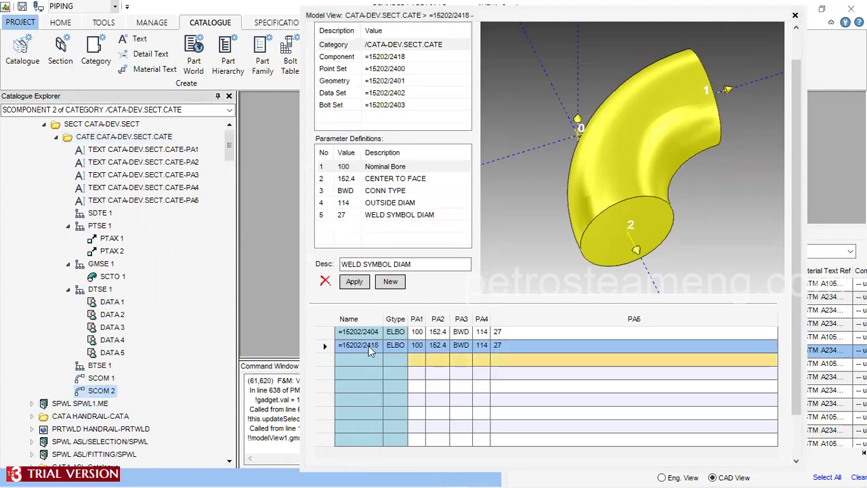
- Set the copied elbow's nominal bore (PA1) to 200, centre to face (PA2) to 250 and outside diameter (PA4) to 125
{"action": "left_click", "coordinate": [326, 347]}
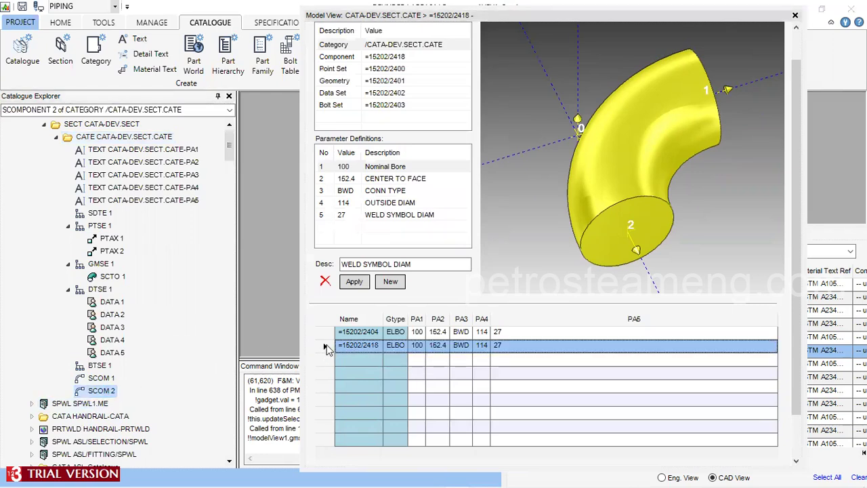
{"action": "left_click", "coordinate": [414, 346]}
{"action": "type", "text": "200"}
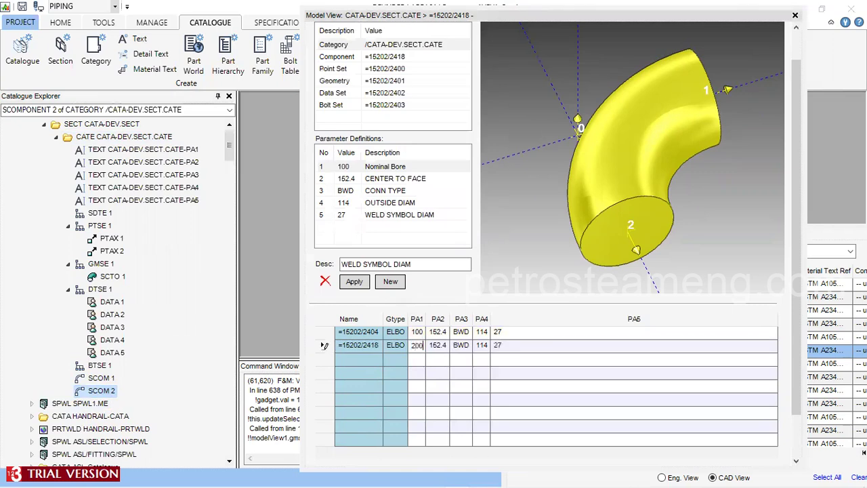
{"action": "key", "text": "Return"}
{"action": "left_click", "coordinate": [438, 346]}
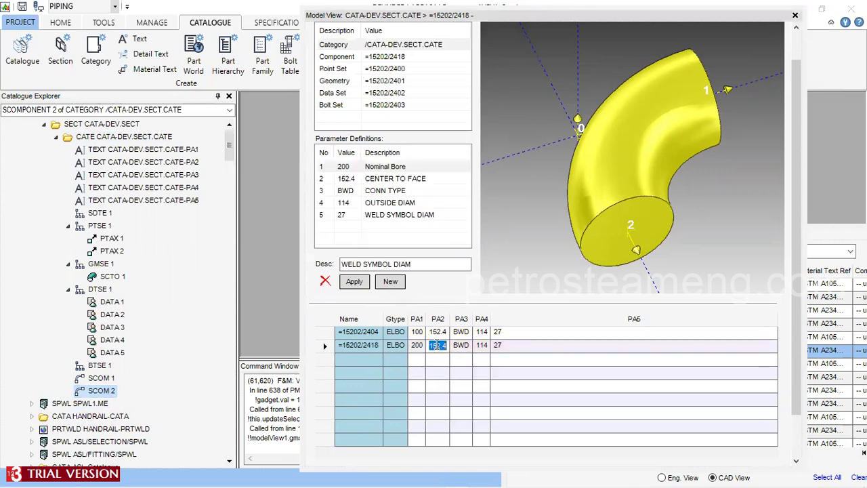
{"action": "type", "text": "250"}
{"action": "key", "text": "Return"}
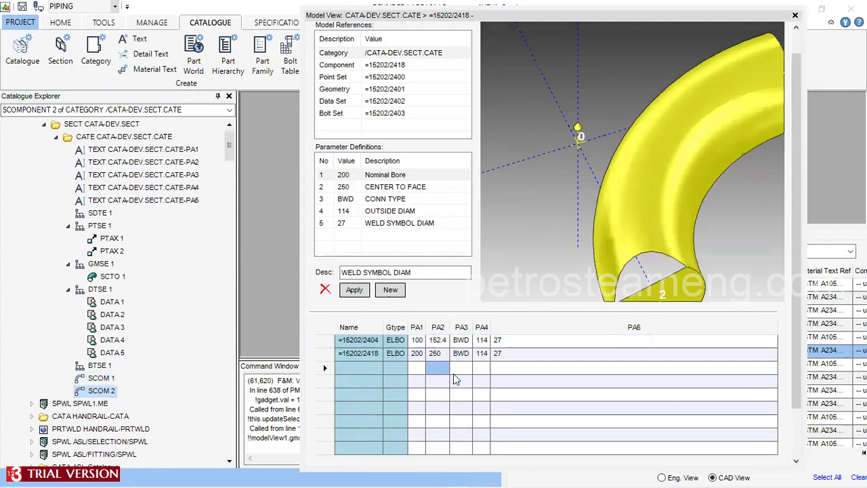
{"action": "left_click", "coordinate": [478, 353]}
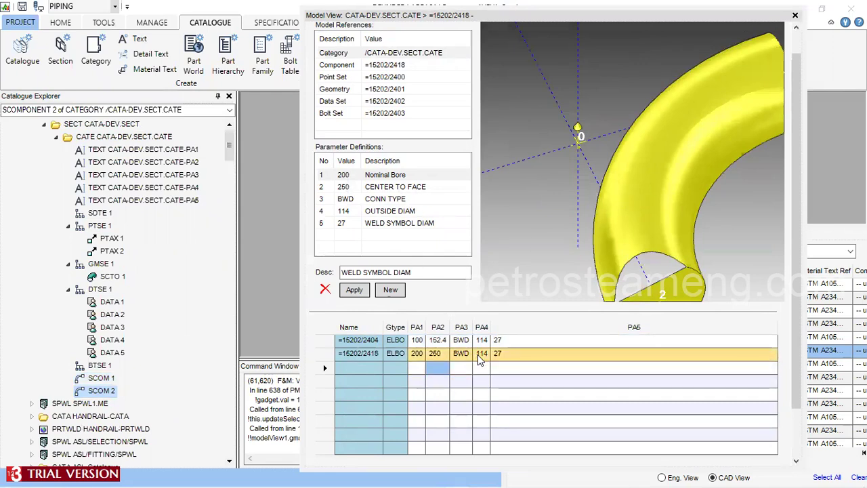
{"action": "type", "text": "125"}
{"action": "key", "text": "Return"}
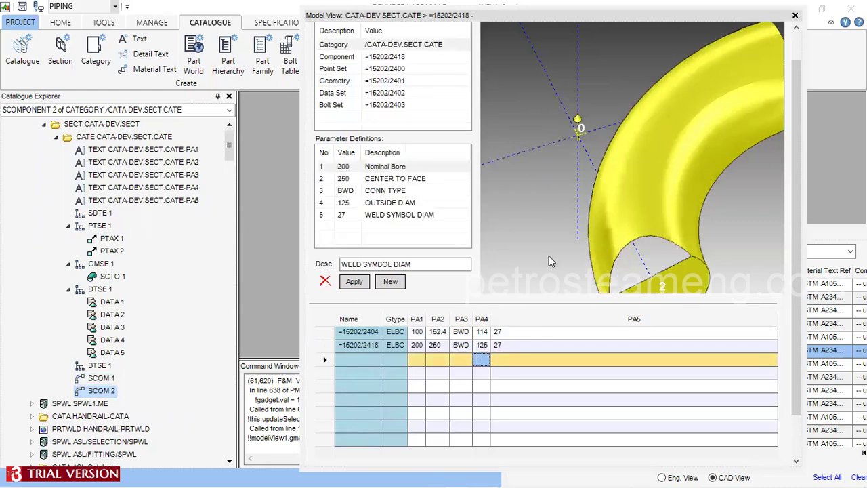
{"action": "left_click", "coordinate": [510, 354]}
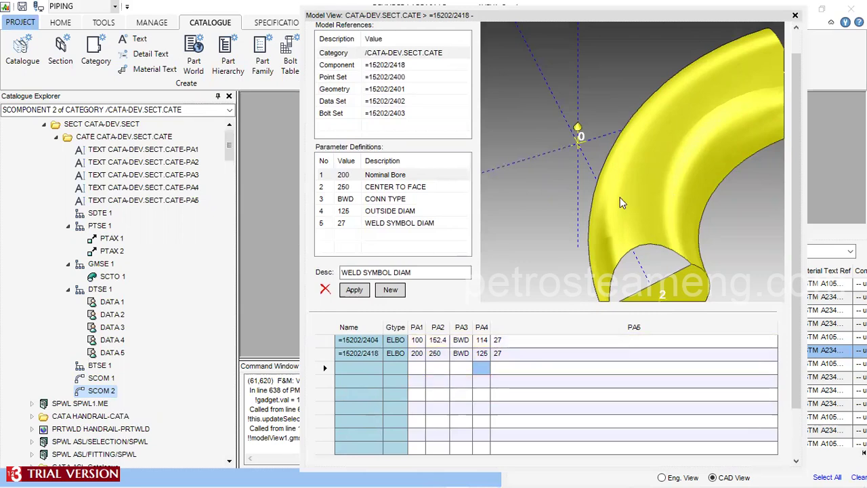
- View the whole resized elbow and save the catalogue work
{"action": "scroll", "coordinate": [619, 197], "scroll_direction": "down", "scroll_amount": 4}
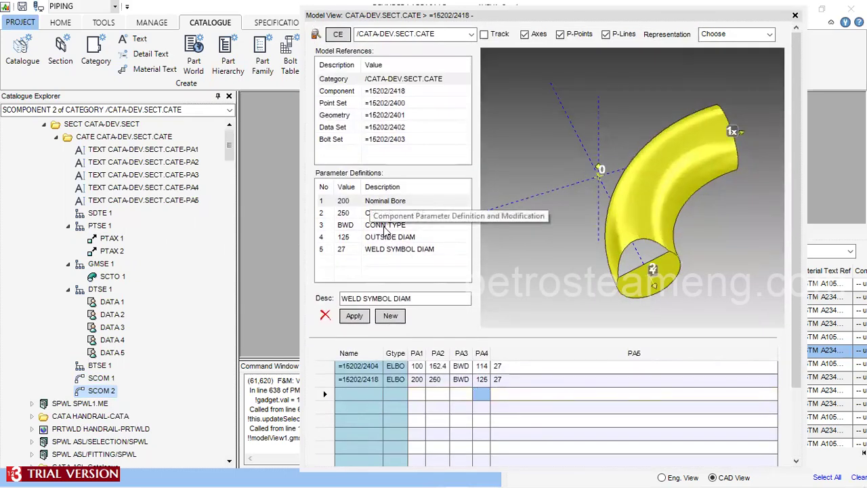
{"action": "left_click", "coordinate": [21, 6]}
{"action": "left_click", "coordinate": [408, 267]}
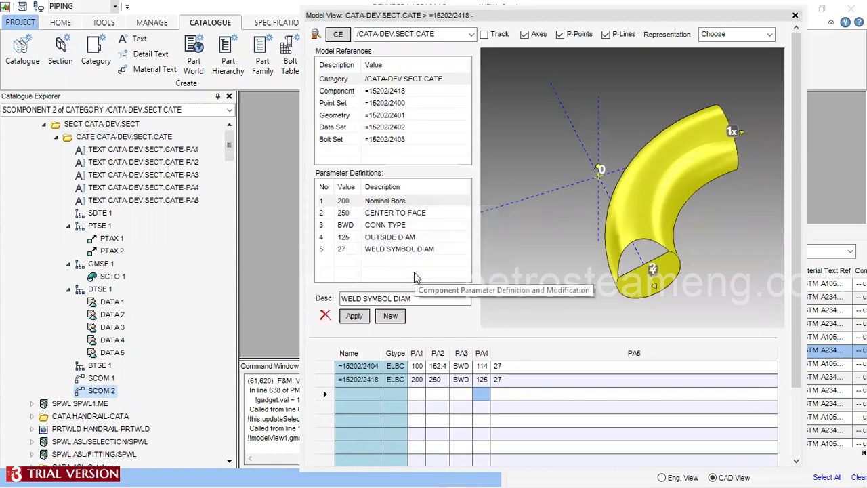